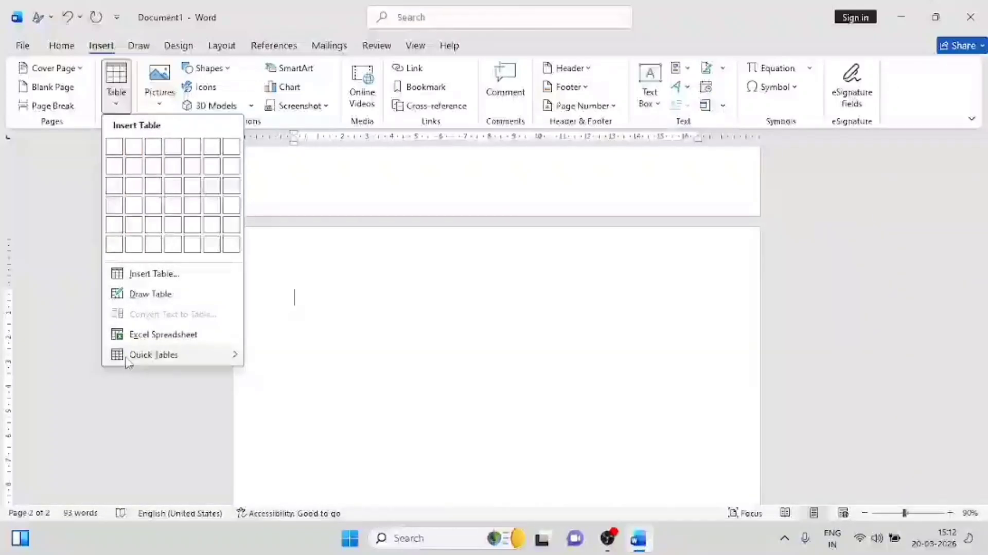
pyautogui.moveTo(126, 354)
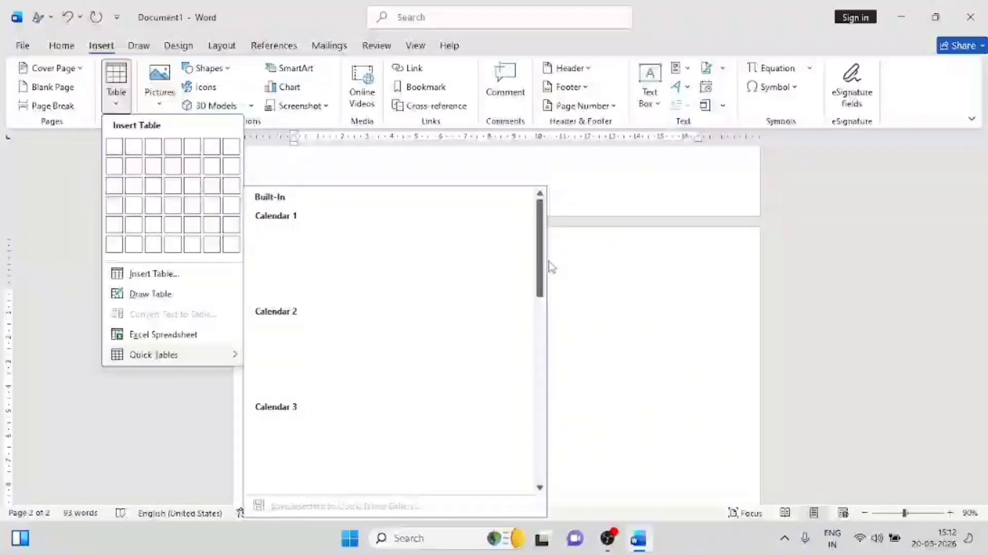
pyautogui.click(535, 252)
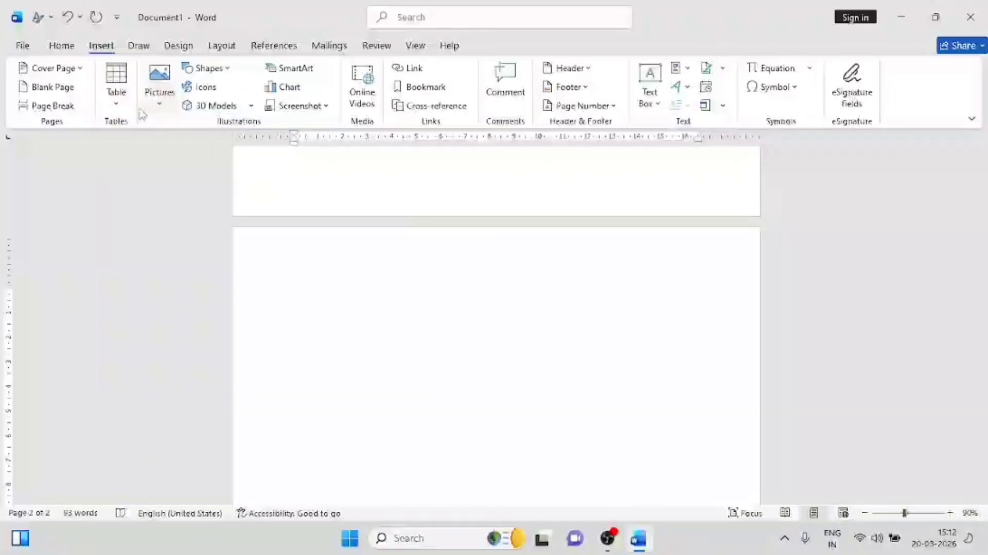
pyautogui.click(115, 100)
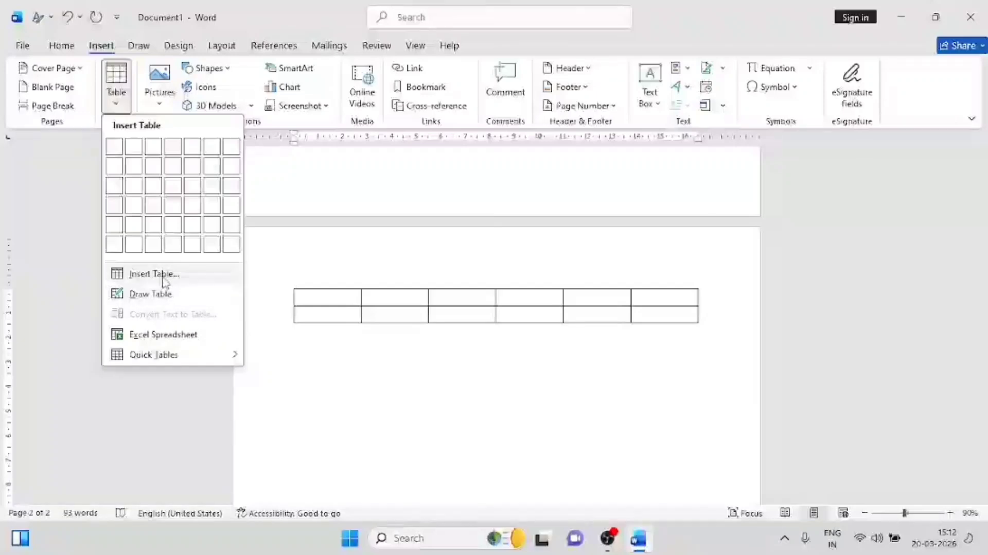
pyautogui.click(335, 268)
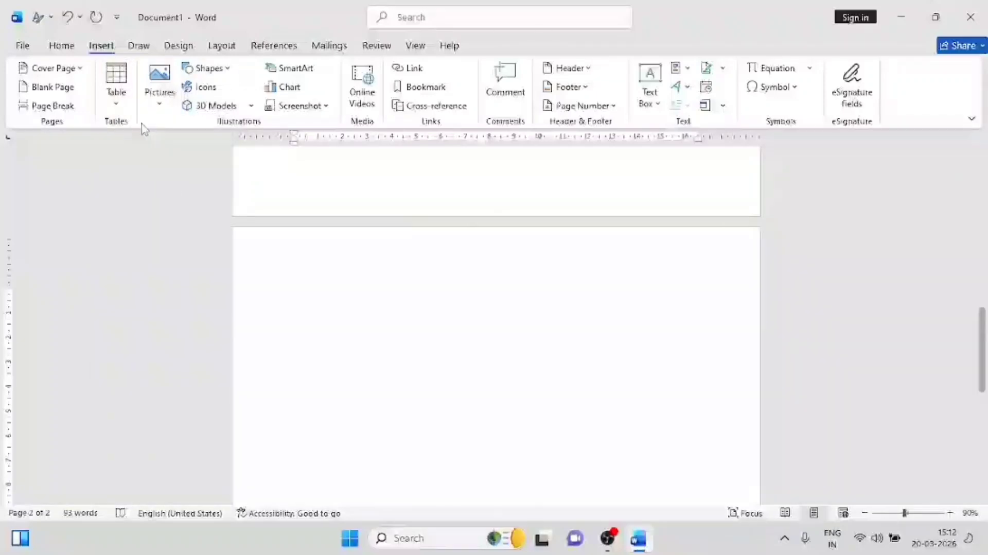
# Insert a table with 5 columns and 4 rows on the blank second page.
pyautogui.click(119, 103)
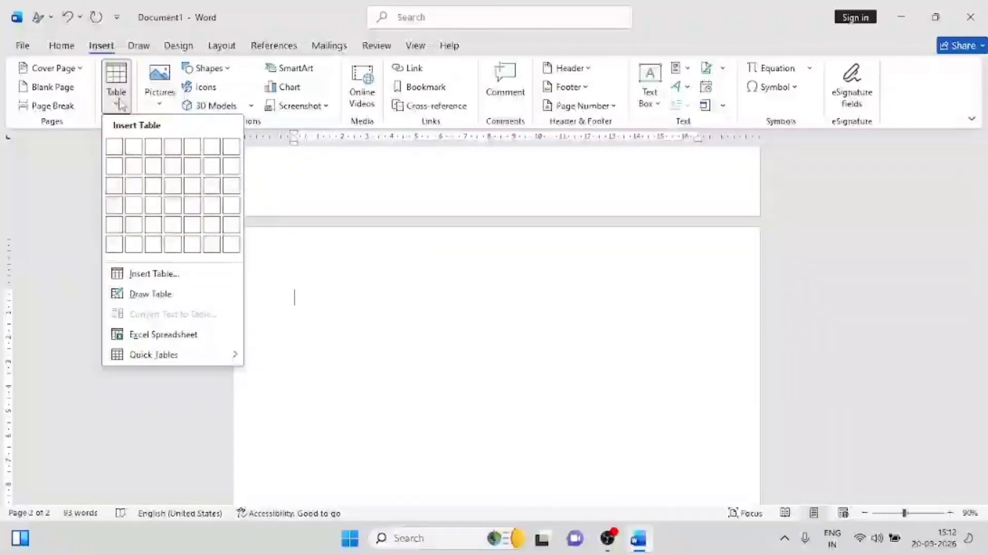
pyautogui.click(151, 273)
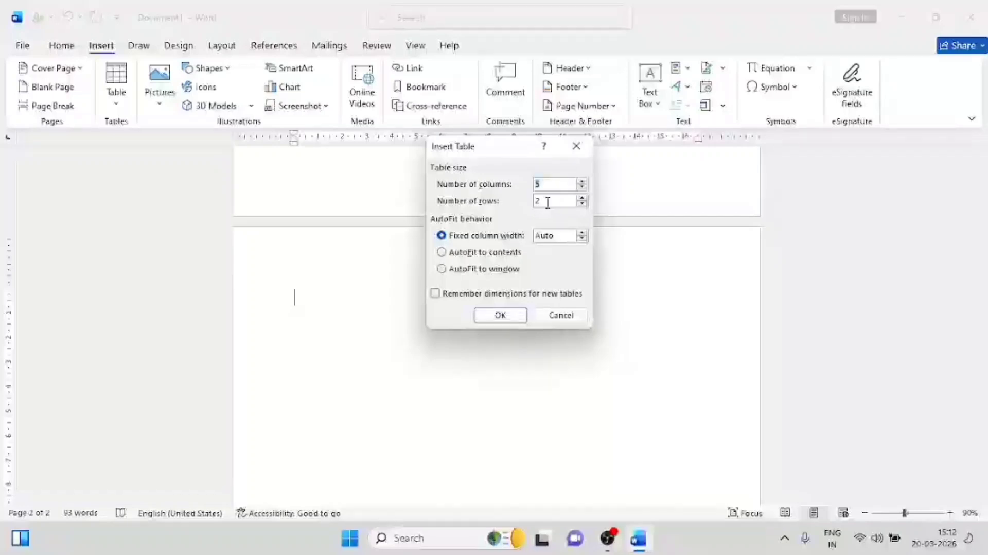
pyautogui.write('4')
pyautogui.click(499, 316)
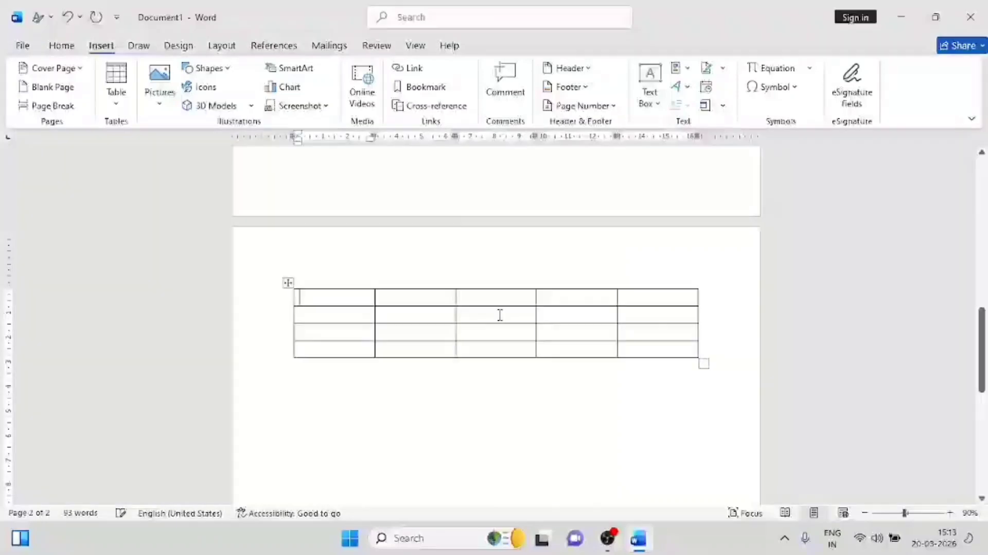
pyautogui.click(475, 296)
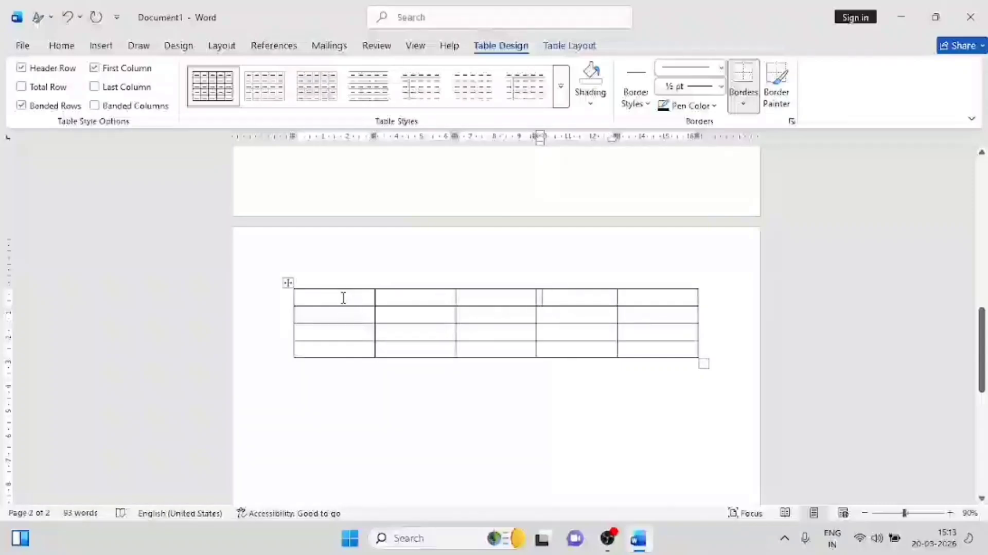
pyautogui.moveTo(342, 296); pyautogui.dragTo(669, 348)
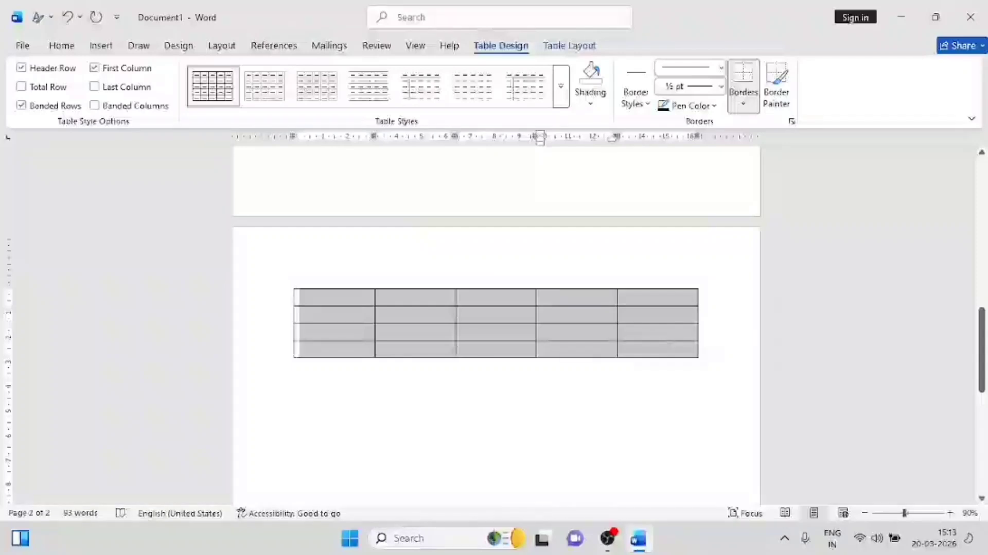
pyautogui.click(372, 335)
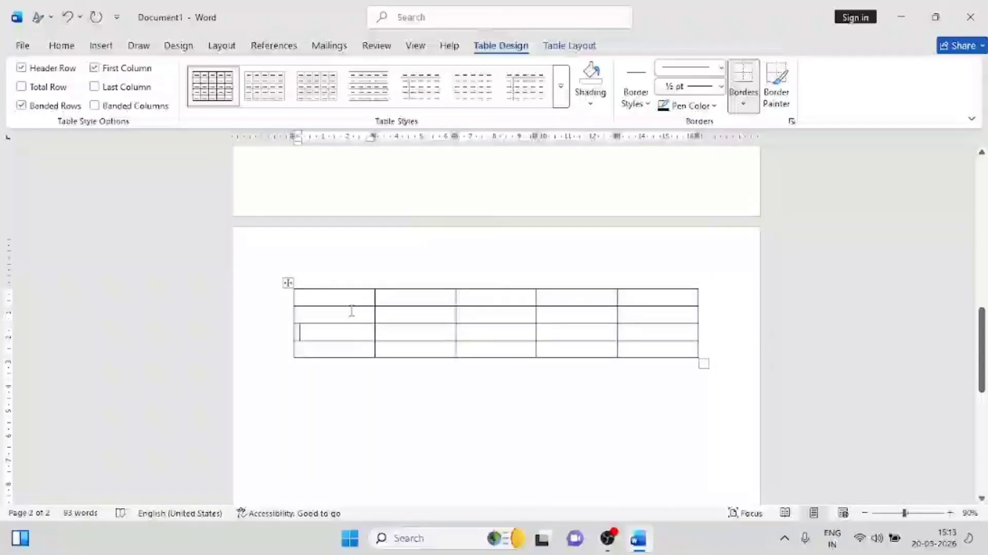
pyautogui.moveTo(350, 300); pyautogui.dragTo(666, 354)
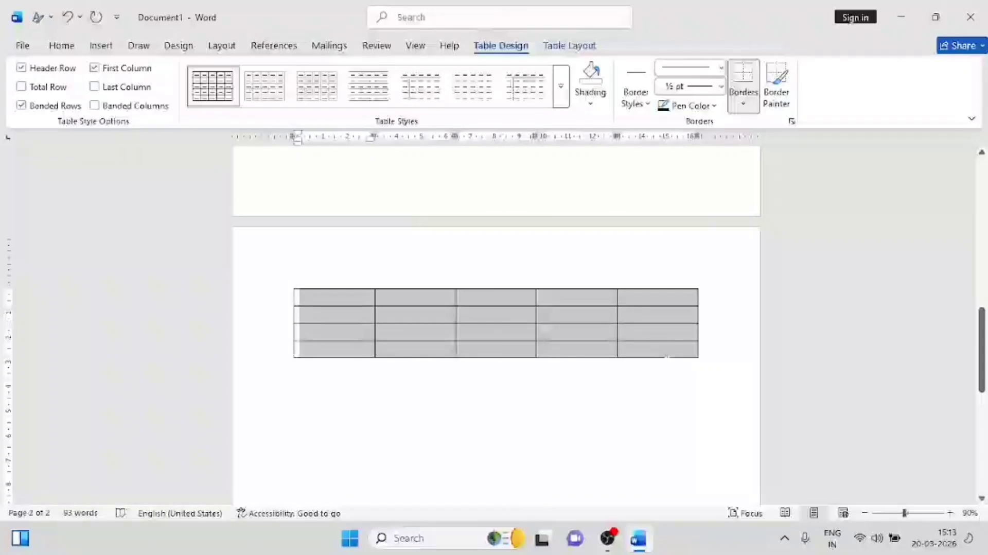
pyautogui.click(492, 333)
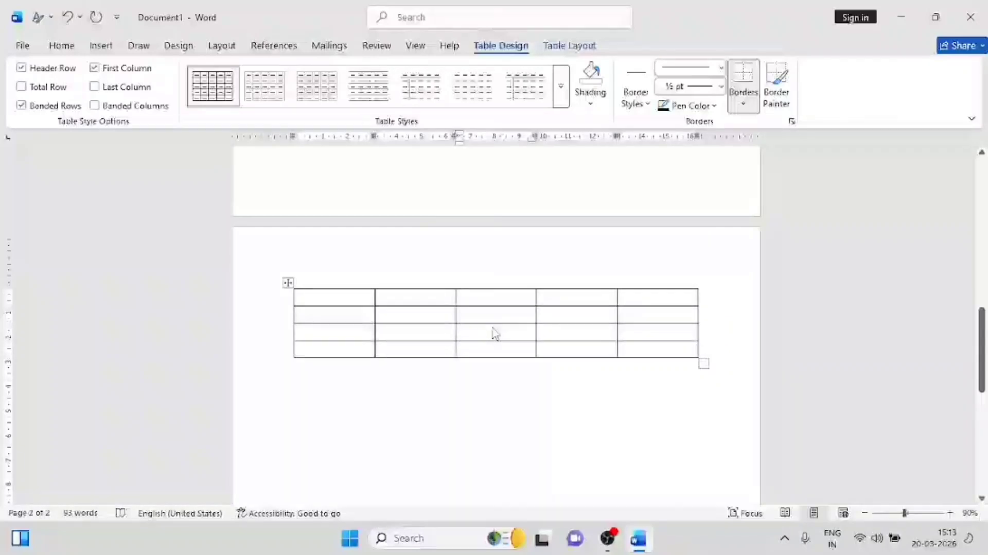
# Enlarge the whole table in width and height and shift it slightly toward the page's upper-left corner.
pyautogui.moveTo(704, 363); pyautogui.dragTo(728, 391)
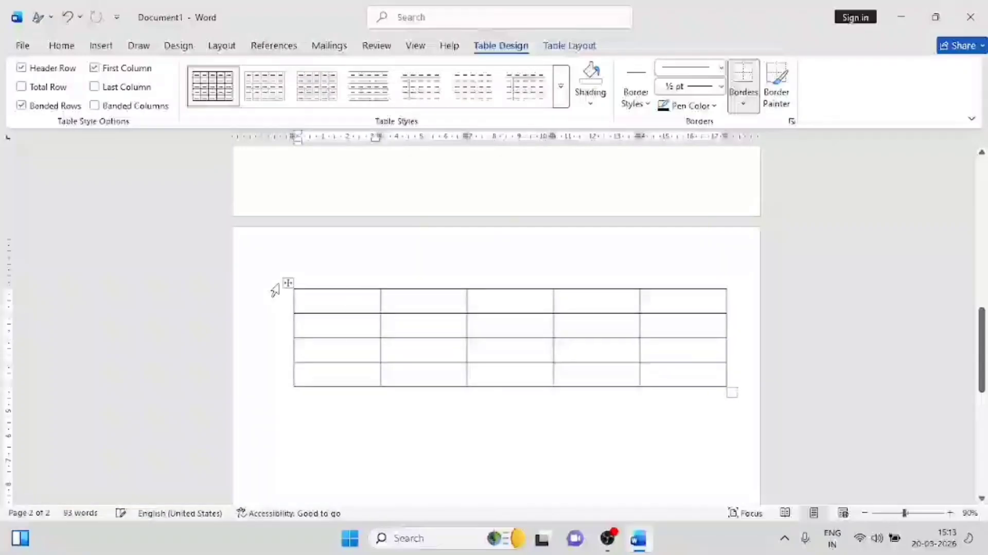
pyautogui.moveTo(286, 283); pyautogui.dragTo(272, 263)
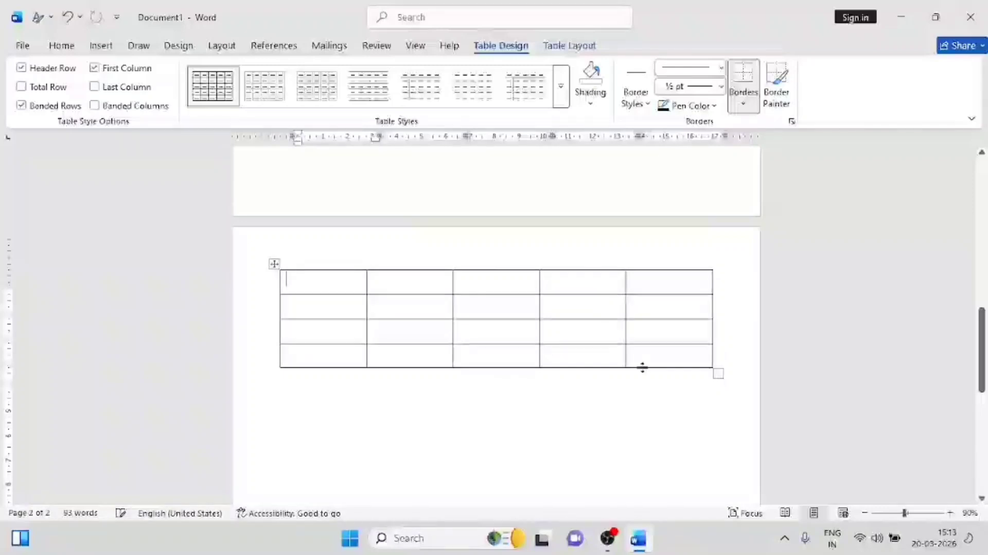
pyautogui.moveTo(715, 372); pyautogui.dragTo(736, 384)
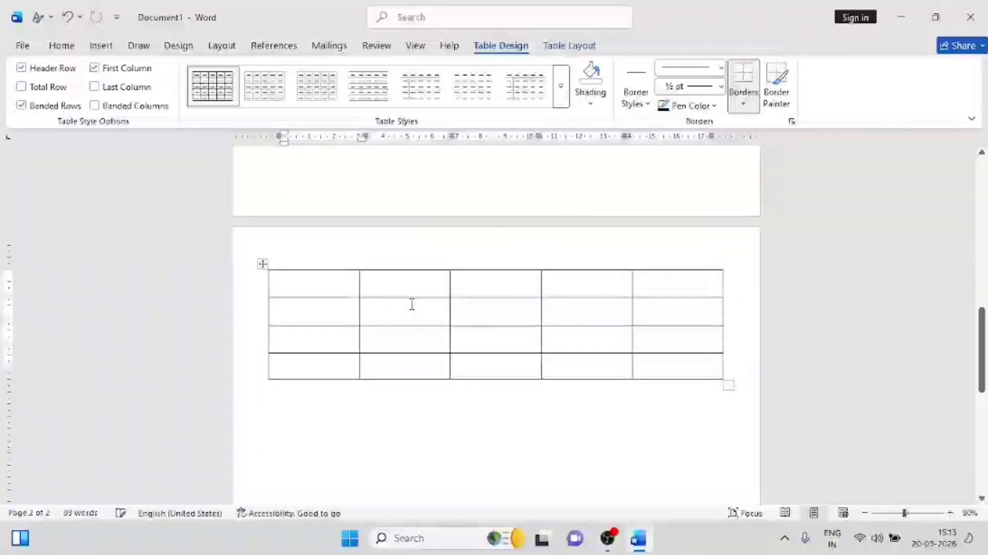
pyautogui.click(249, 255)
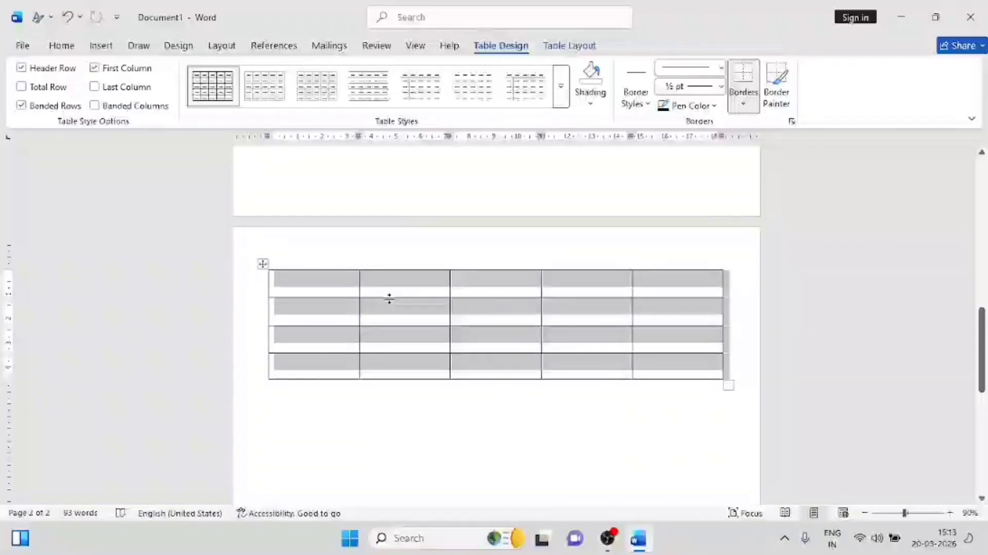
# Fill the table's first row with the headings Name, Math, Phy, Chem and Comp.
pyautogui.click(321, 289)
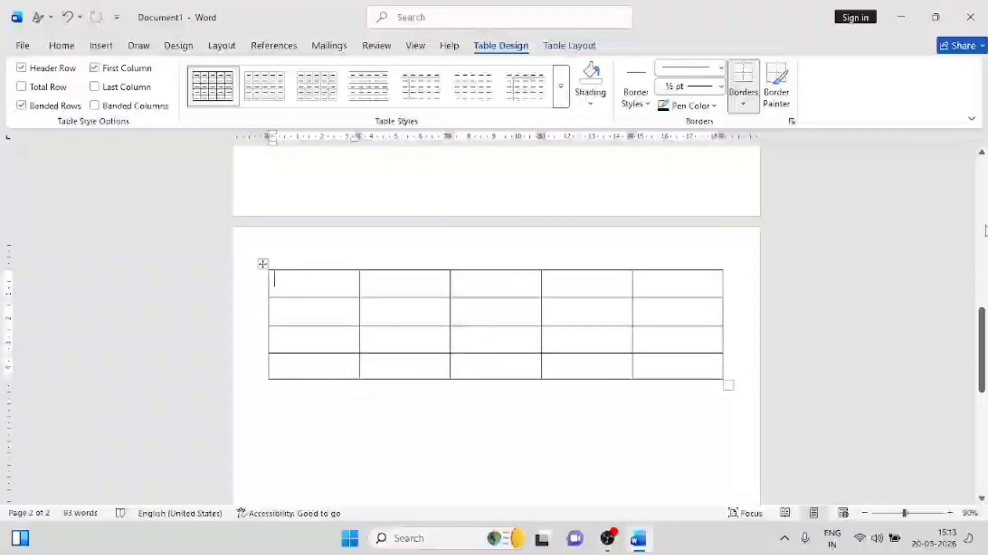
pyautogui.write('Name')
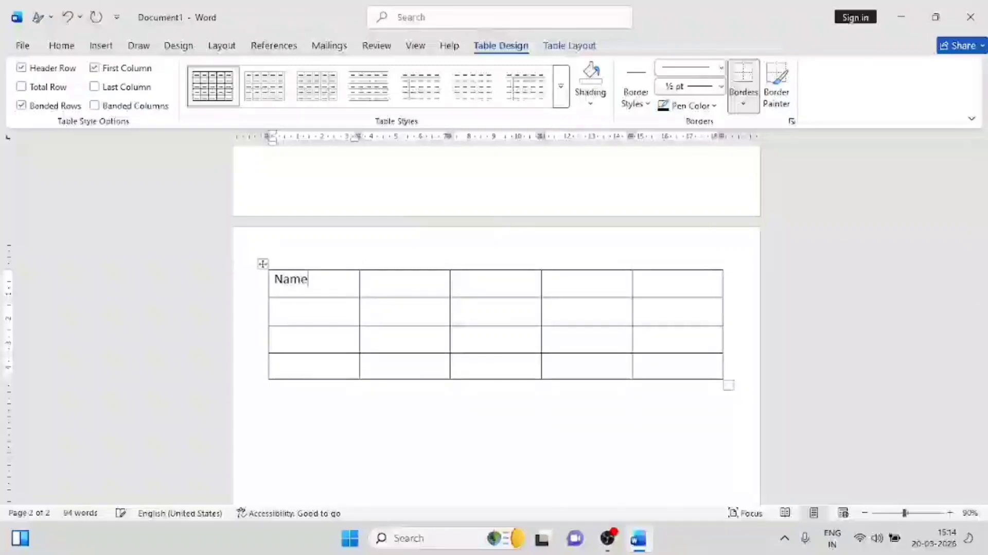
pyautogui.press('Tab')
pyautogui.write('M')
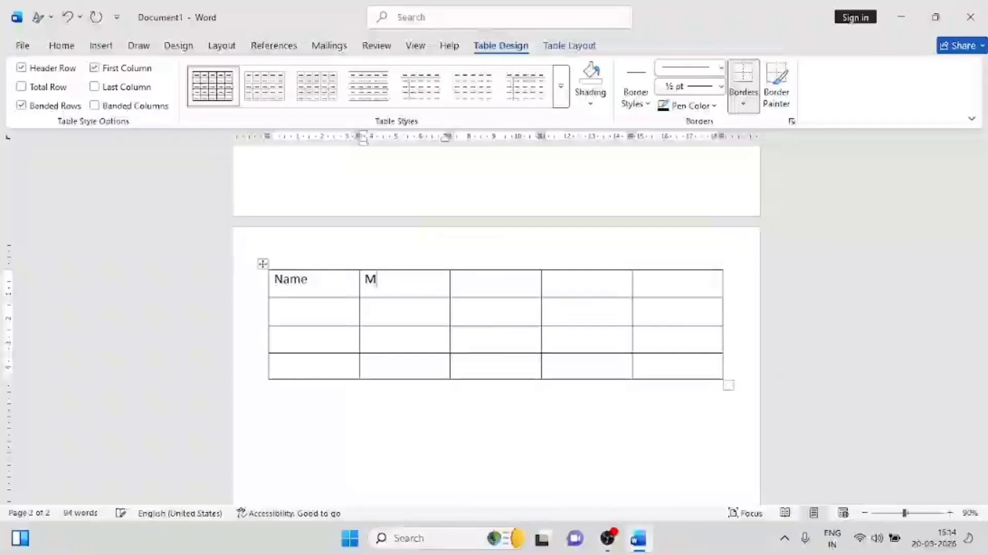
pyautogui.write('ath')
pyautogui.press('Tab')
pyautogui.write('Phy')
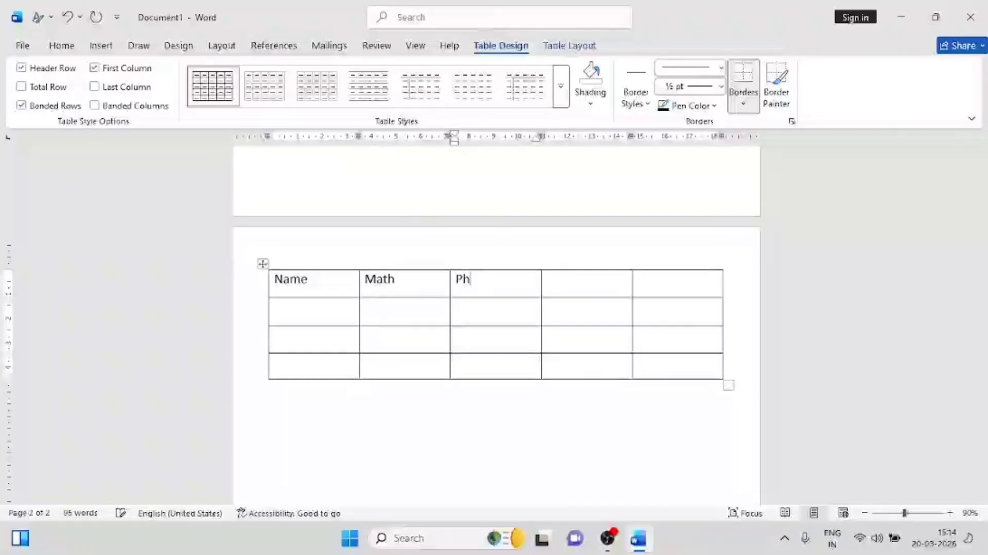
pyautogui.press('Tab')
pyautogui.write('Che')
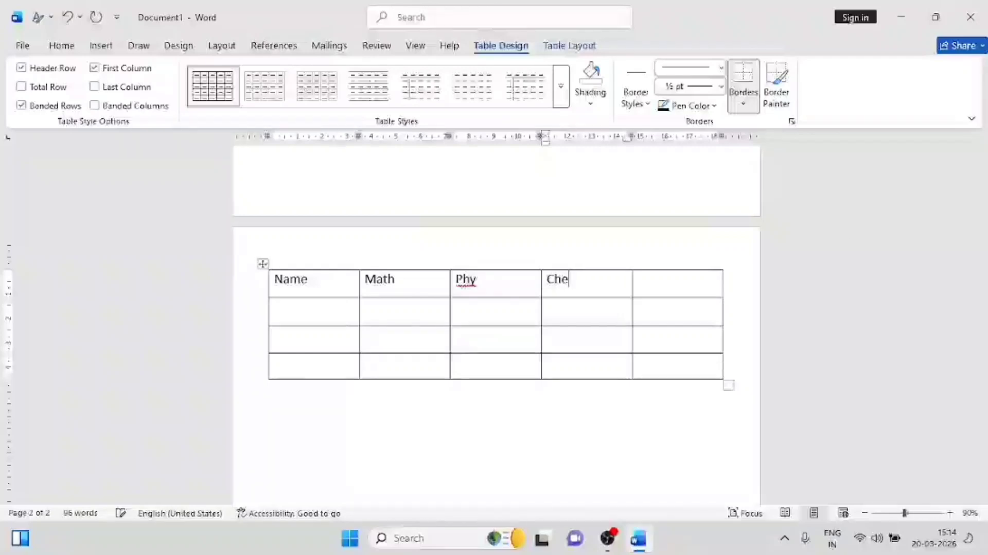
pyautogui.write('m')
pyautogui.press('Tab')
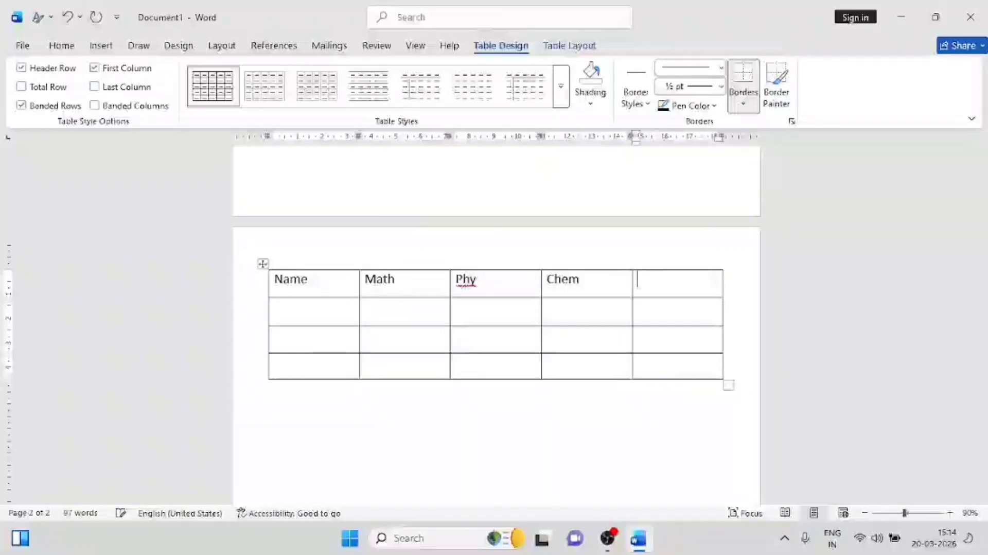
pyautogui.write('Comp')
pyautogui.press('Tab')
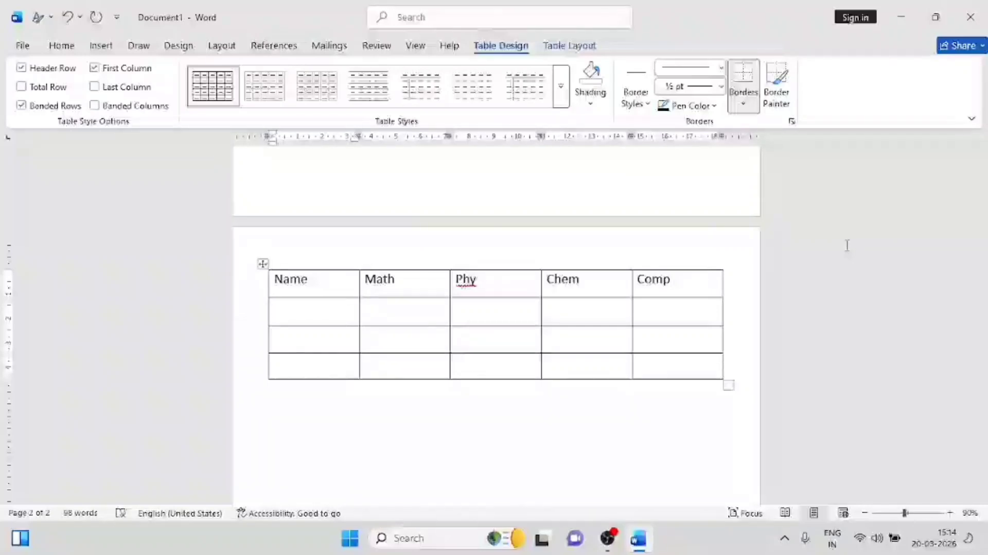
# Fill the second row with a student's name and the marks 65, 48, 69 and 78.
pyautogui.write('Ramesh')
pyautogui.press('Tab')
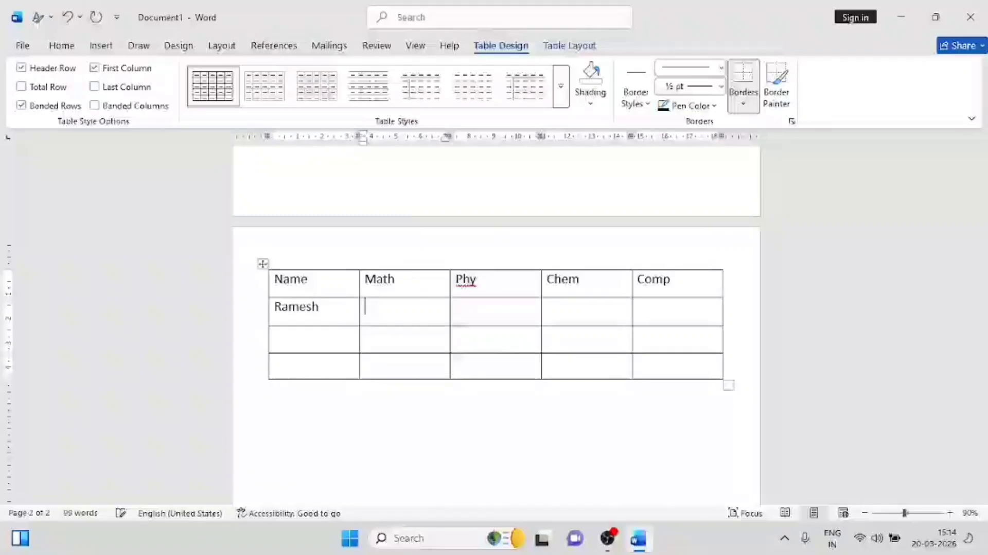
pyautogui.write('65')
pyautogui.press('Tab')
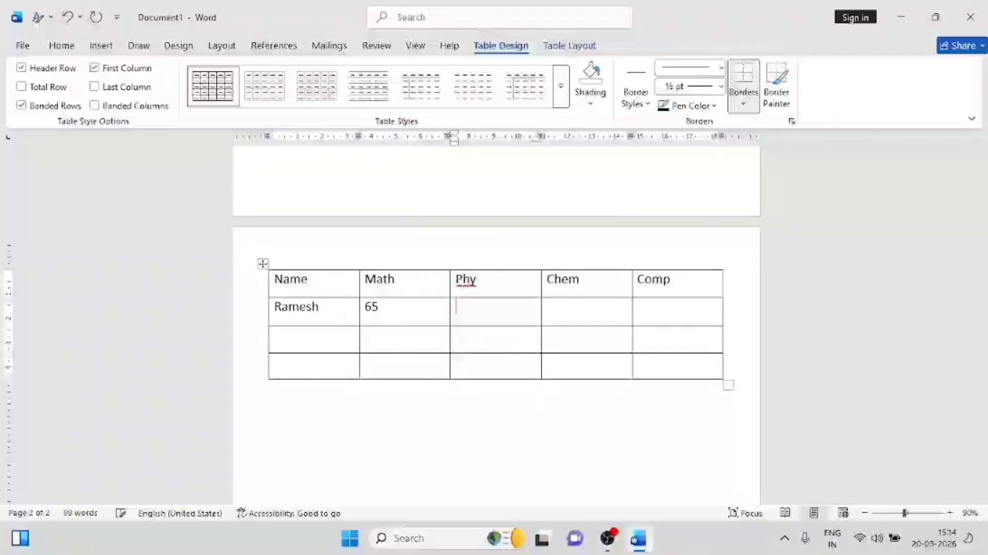
pyautogui.write('48')
pyautogui.press('Tab')
pyautogui.write('6')
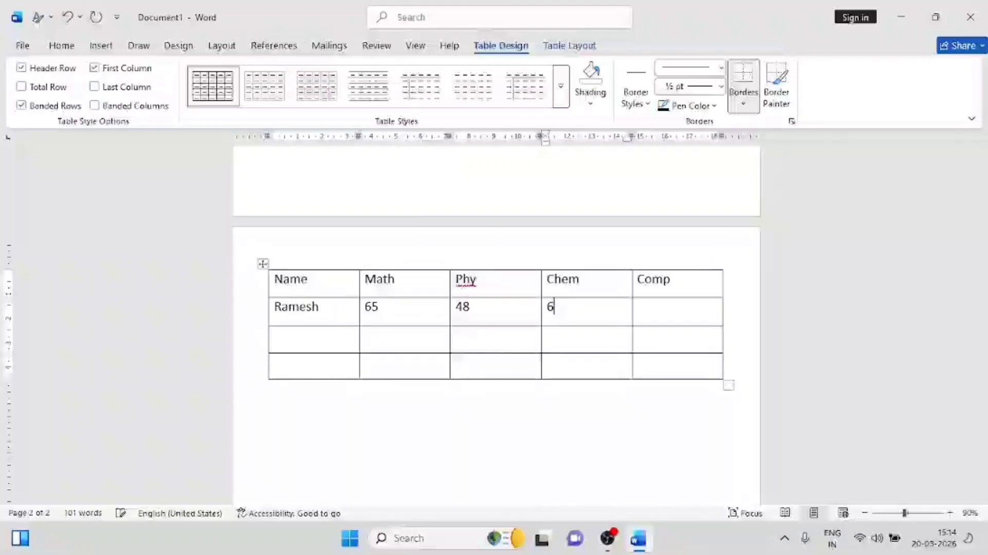
pyautogui.write('9')
pyautogui.press('Tab')
pyautogui.write('78')
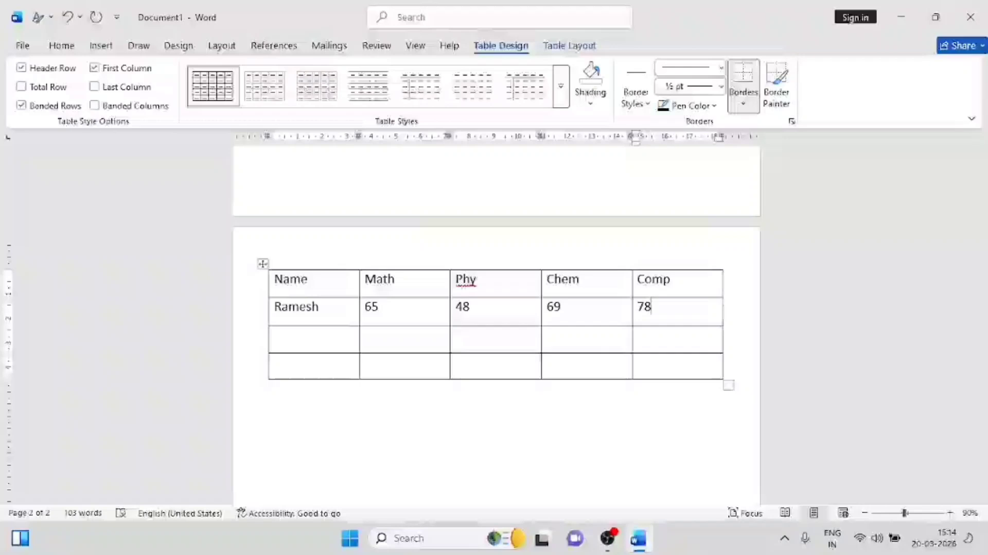
pyautogui.press('Tab')
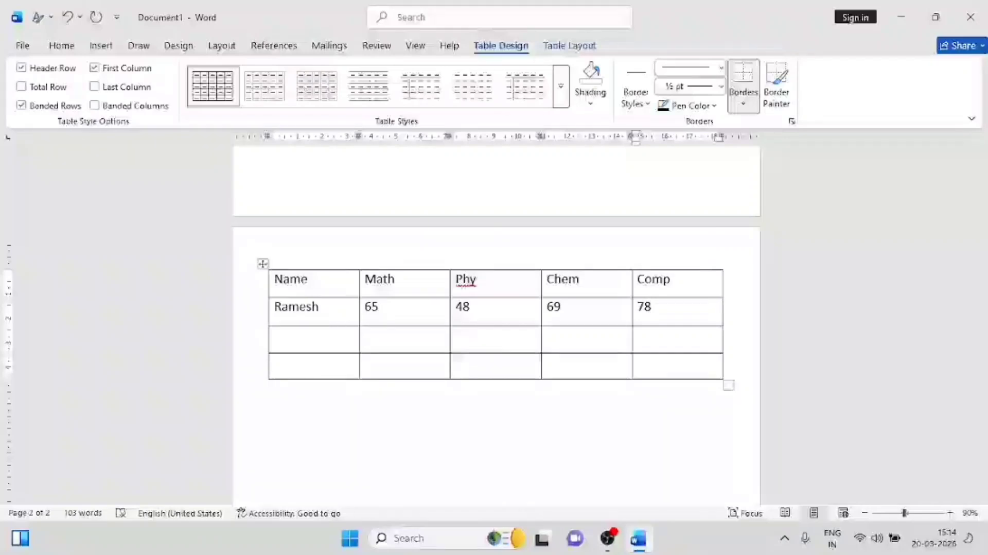
# Fill the third row with another student's name and the marks 78, 58, 69 and 54.
pyautogui.write('M')
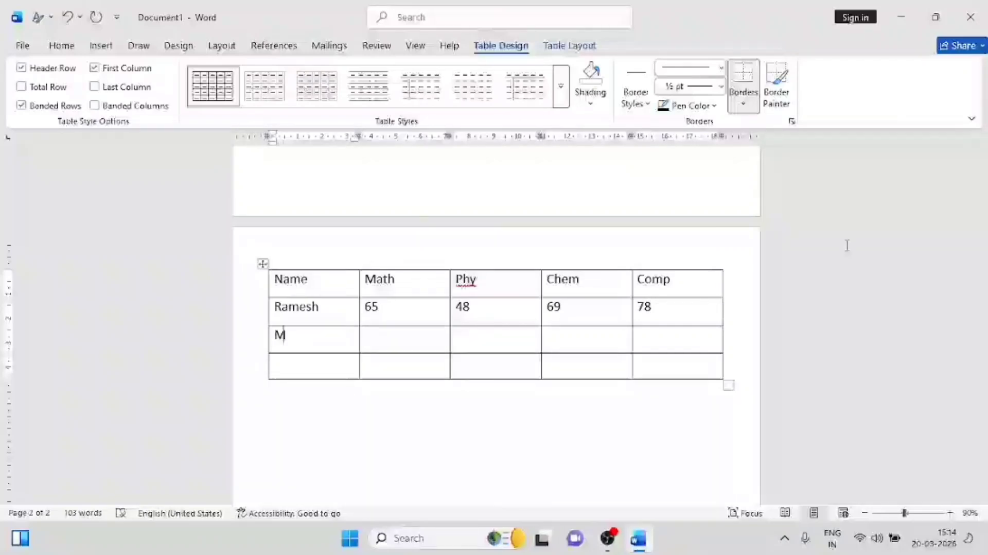
pyautogui.write('ohan')
pyautogui.press('Tab')
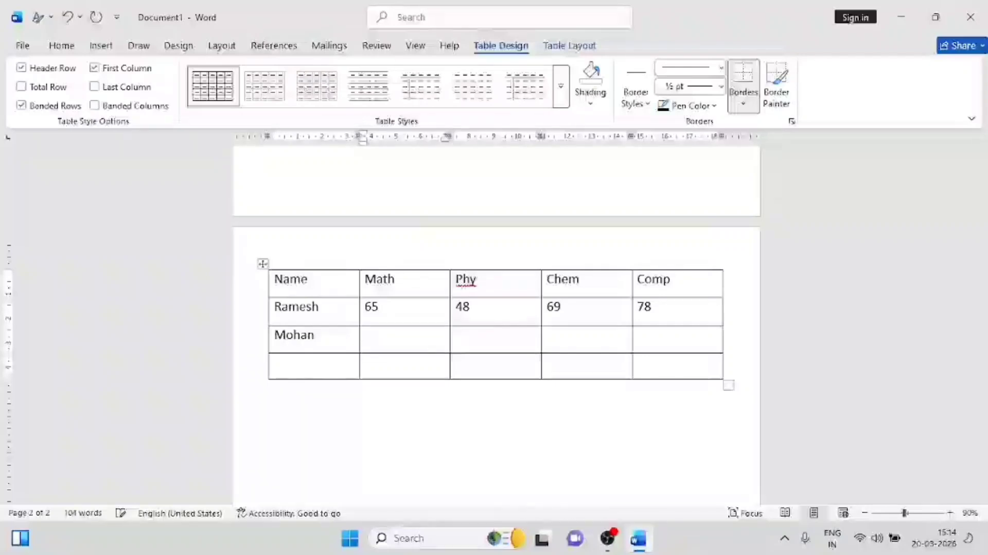
pyautogui.write('78')
pyautogui.press('Tab')
pyautogui.write('58')
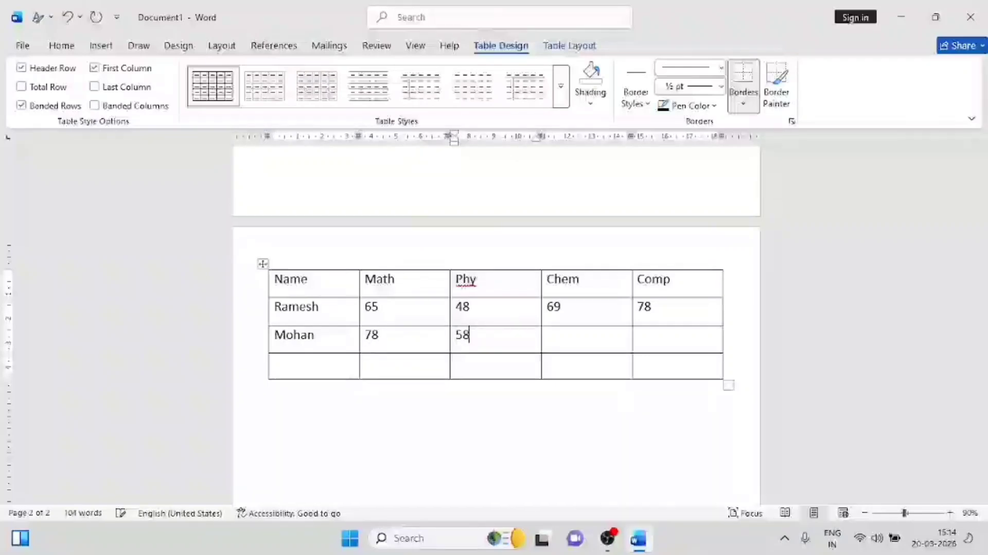
pyautogui.press('Tab')
pyautogui.write('69')
pyautogui.press('Tab')
pyautogui.write('54')
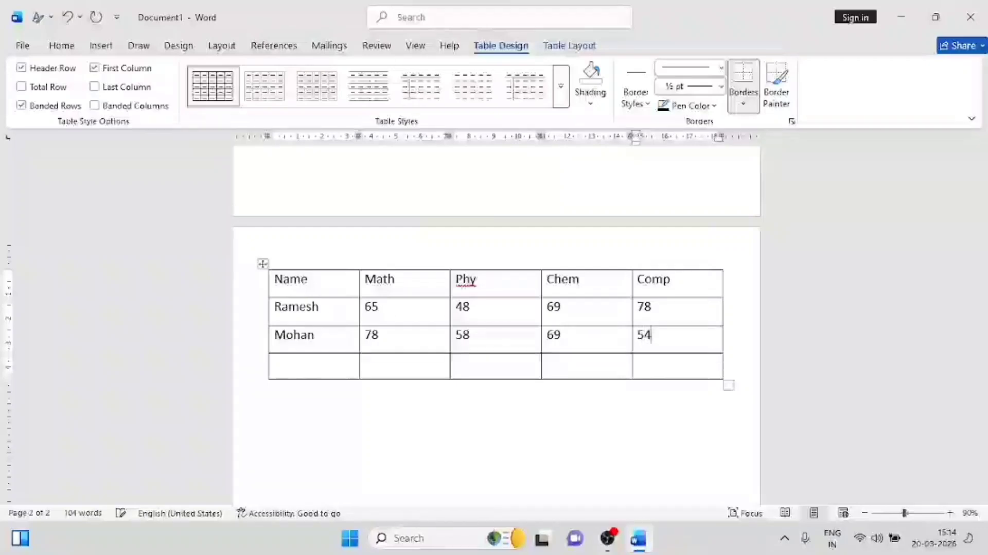
pyautogui.press('Tab')
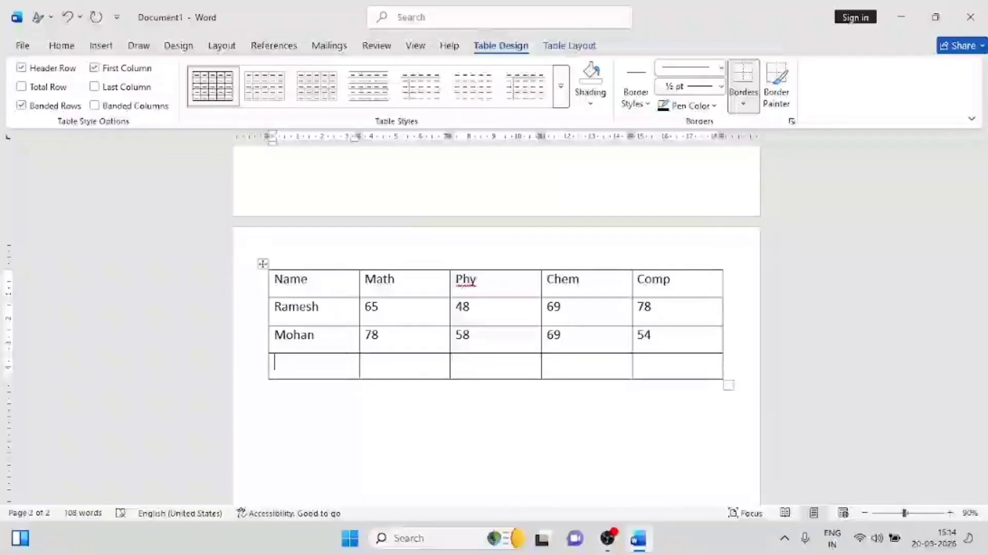
# Fill the fourth row with another student's name and the marks 74, 59, 68 and 54.
pyautogui.write('Mahesh')
pyautogui.press('Tab')
pyautogui.write('74')
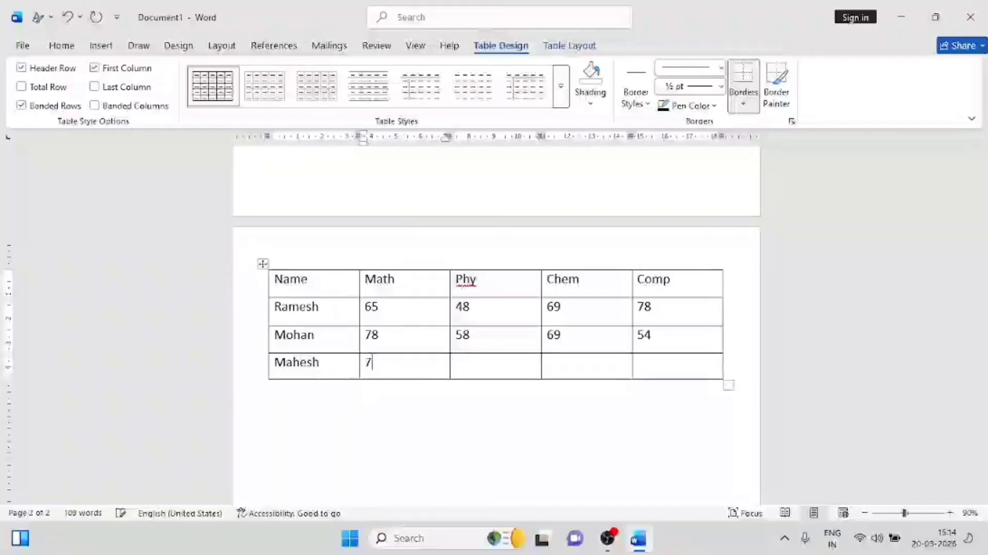
pyautogui.press('Tab')
pyautogui.write('59')
pyautogui.press('Tab')
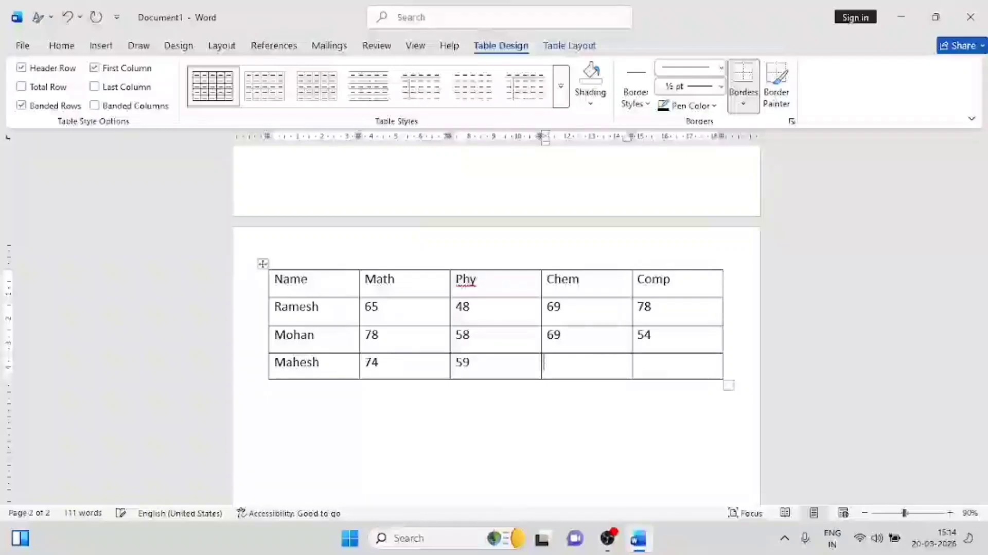
pyautogui.write('68')
pyautogui.press('Tab')
pyautogui.write('54')
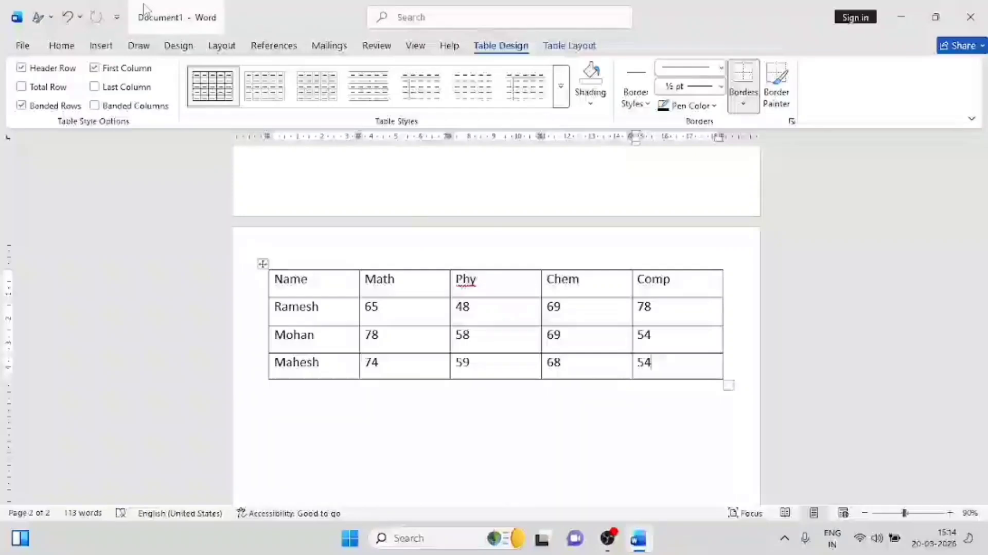
pyautogui.click(101, 46)
pyautogui.click(130, 104)
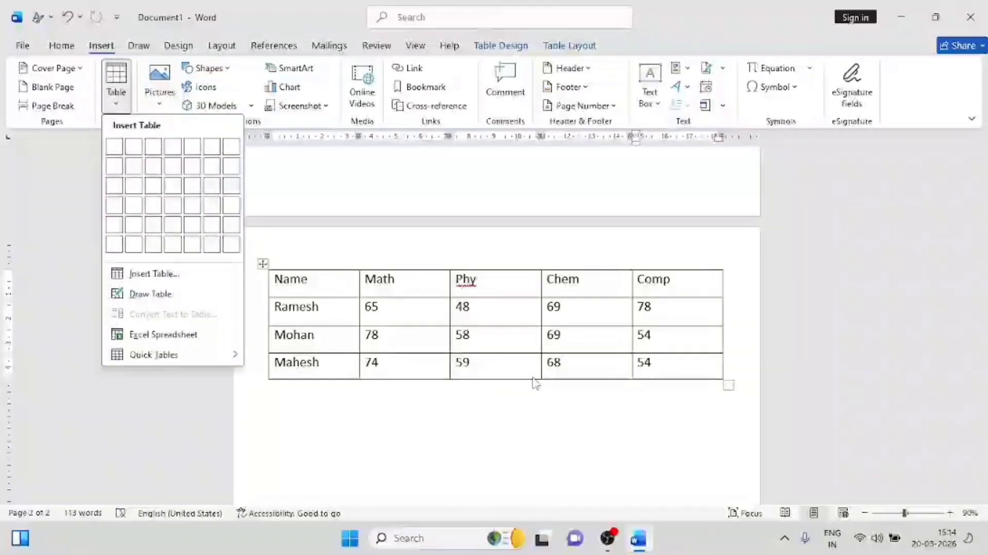
pyautogui.click(568, 364)
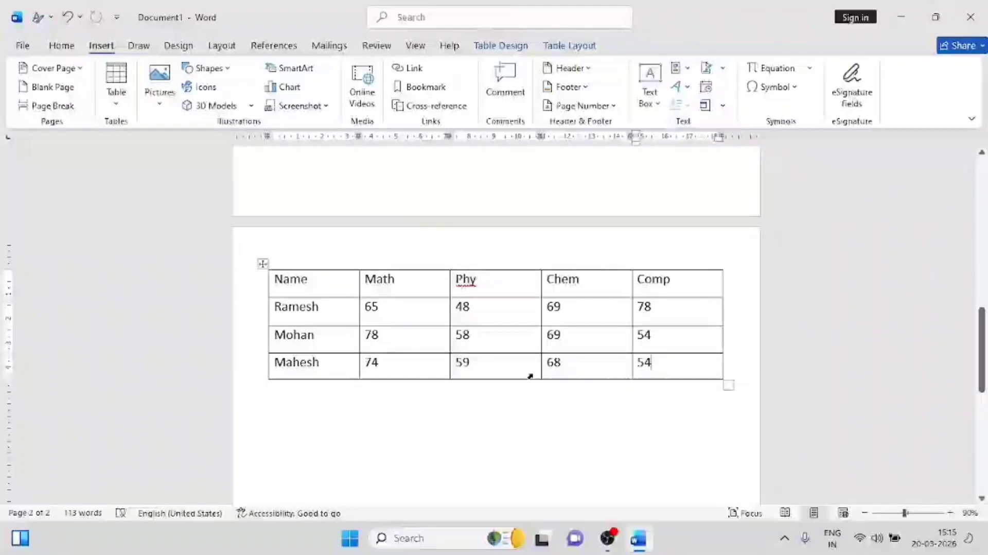
pyautogui.click(499, 359)
# Append a row below the table's last row and fill it with a student's name and the marks 88, 74, 58 and 68.
pyautogui.click(685, 366)
pyautogui.press('Tab')
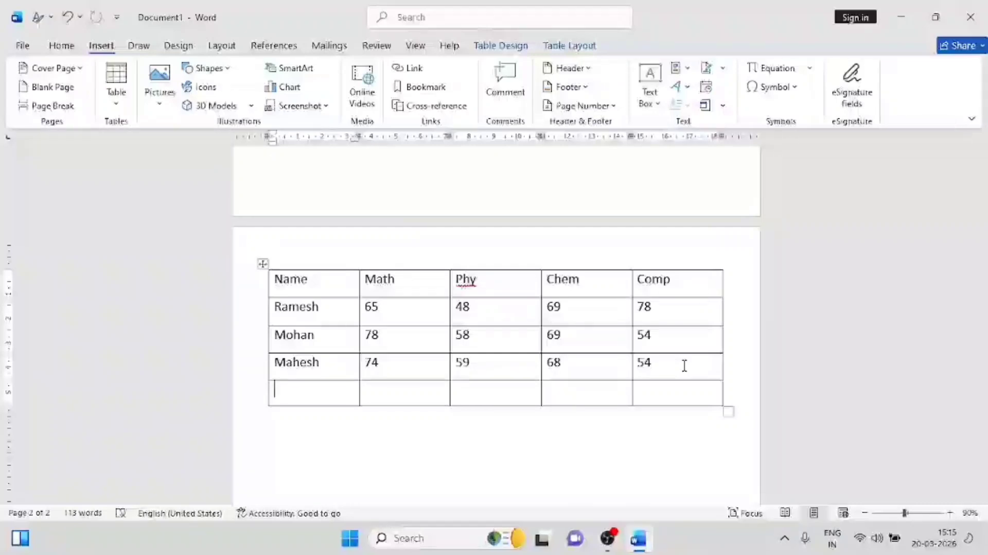
pyautogui.write('ohit')
pyautogui.press('Tab')
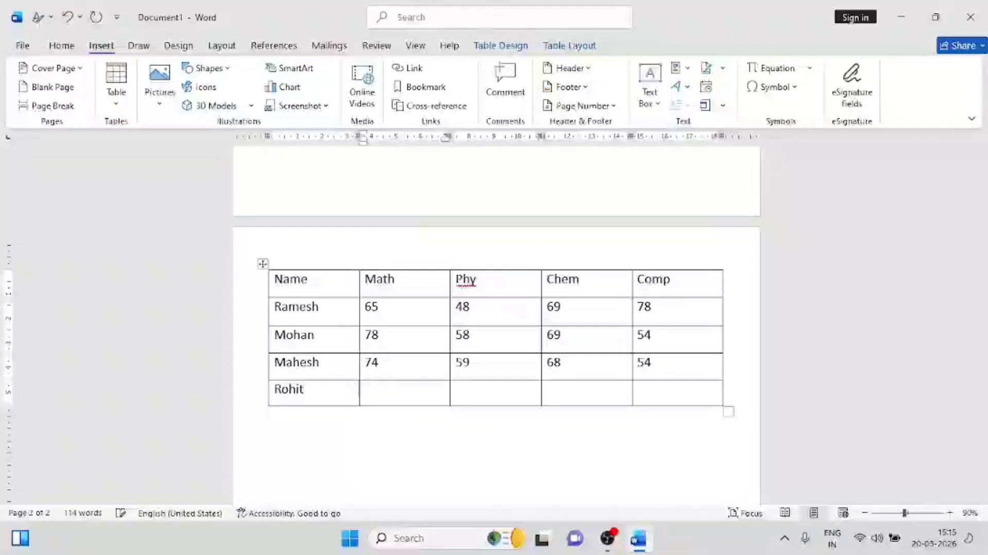
pyautogui.press('Tab')
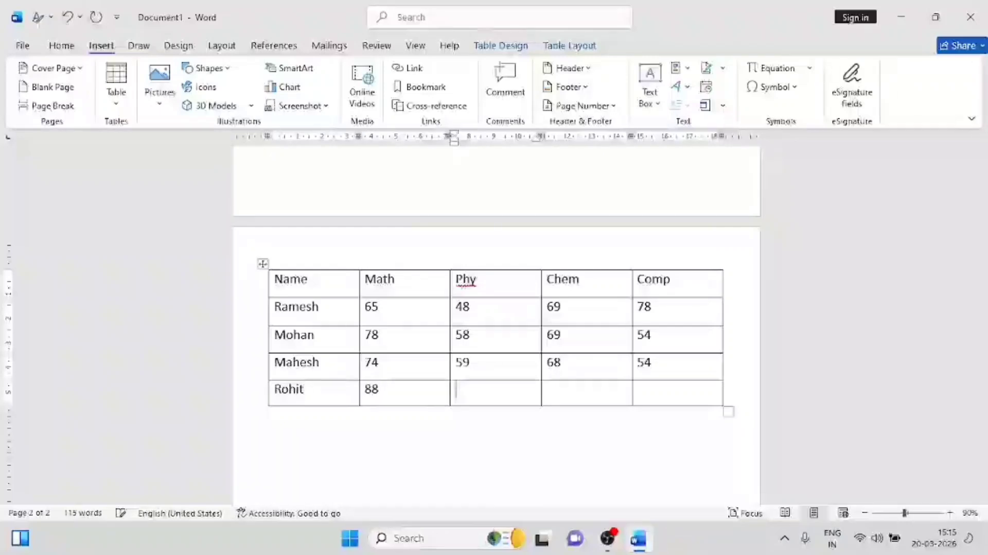
pyautogui.write('74')
pyautogui.press('Tab')
pyautogui.press('Tab')
pyautogui.write('6')
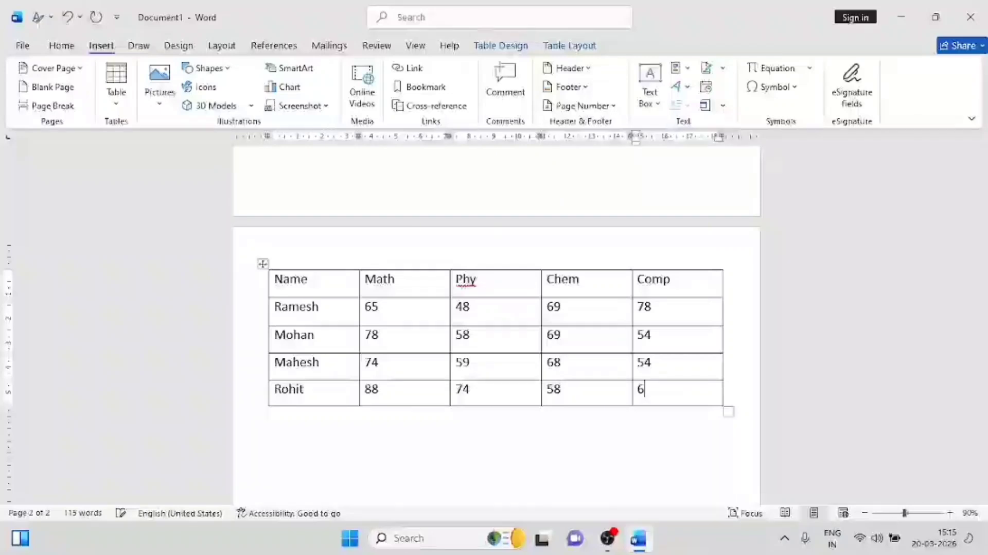
# Append a sixth row and fill it with a student's name and the marks 96, 58, 47 and 58.
pyautogui.press('Tab')
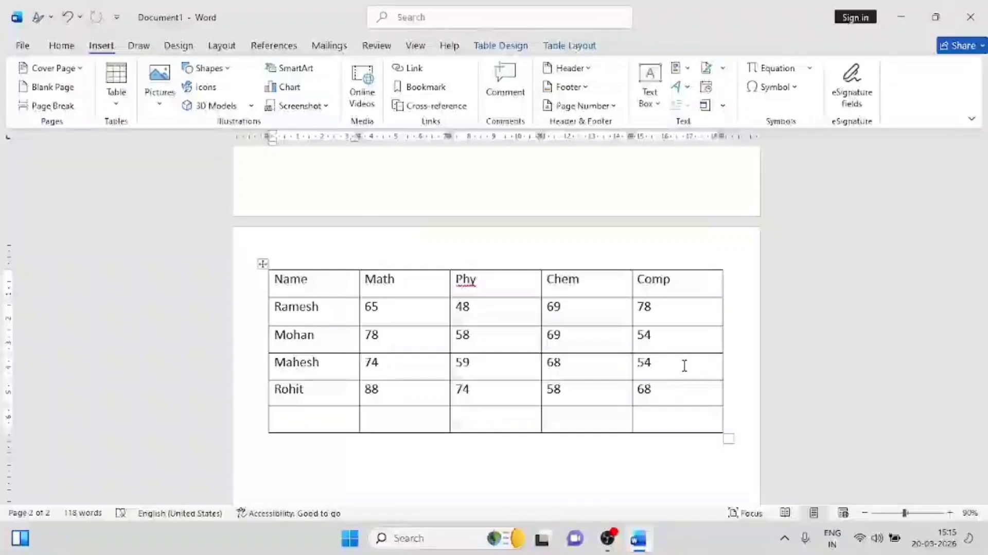
pyautogui.write('aju\t')
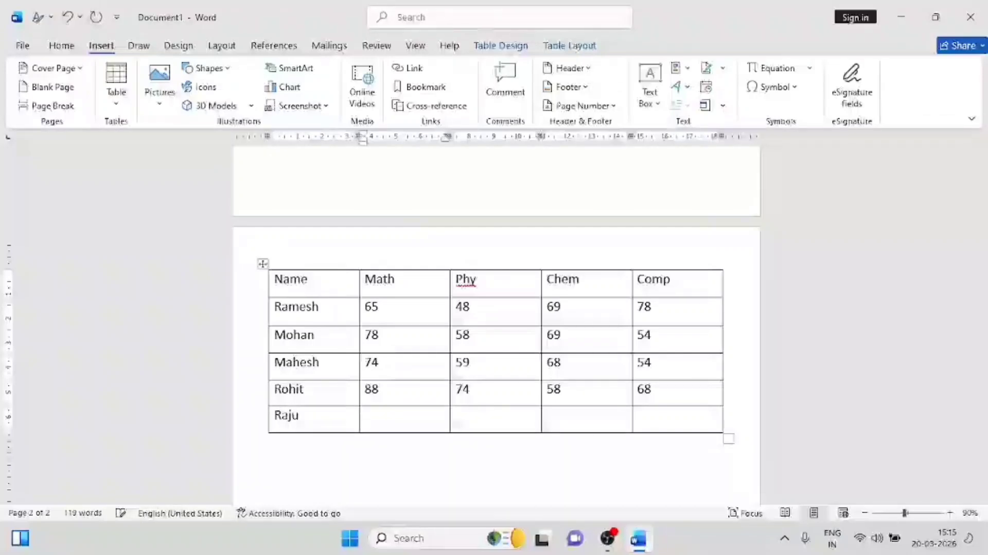
pyautogui.write('96')
pyautogui.press('Tab')
pyautogui.write('58')
pyautogui.press('Tab')
pyautogui.write('47')
pyautogui.press('Tab')
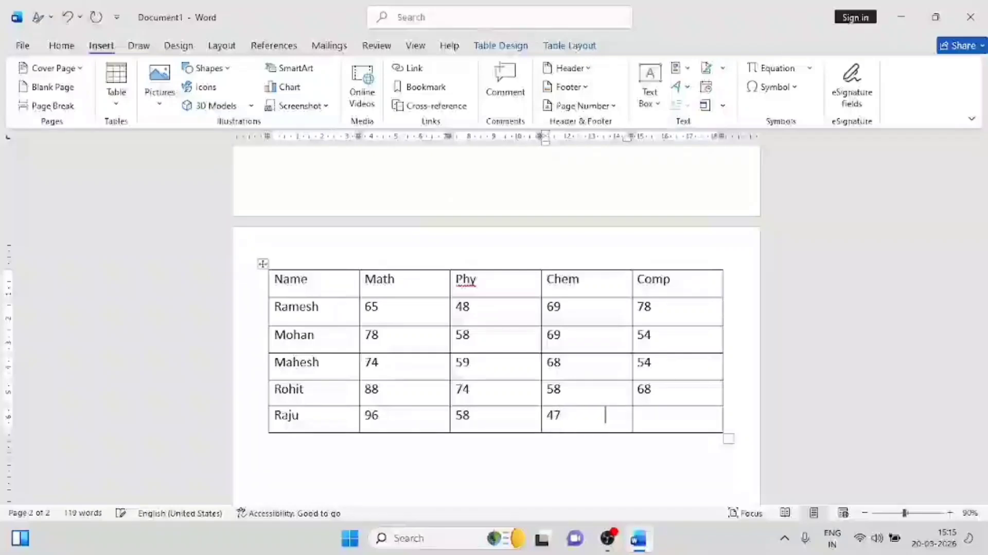
pyautogui.write('58')
pyautogui.press('Tab')
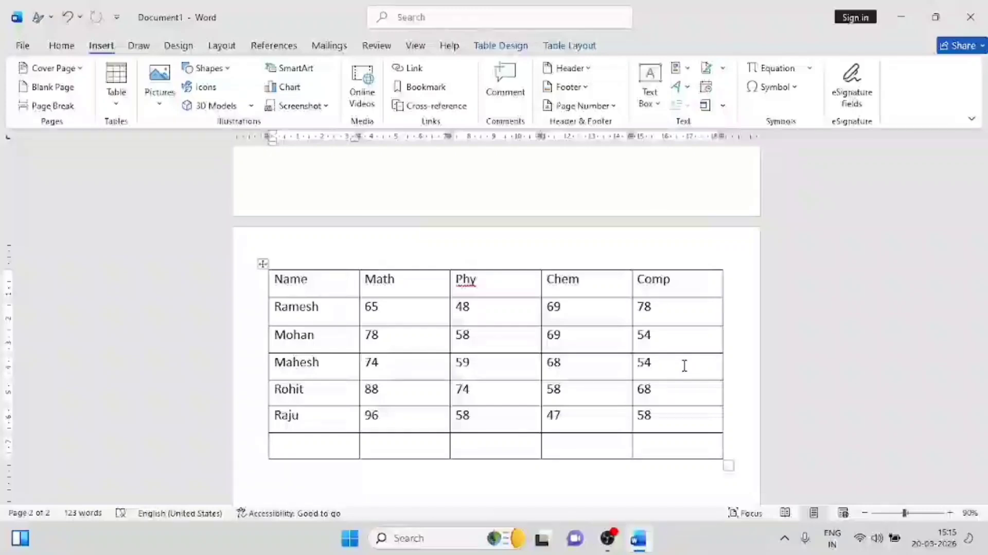
pyautogui.hotkey('ctrl', 'z')
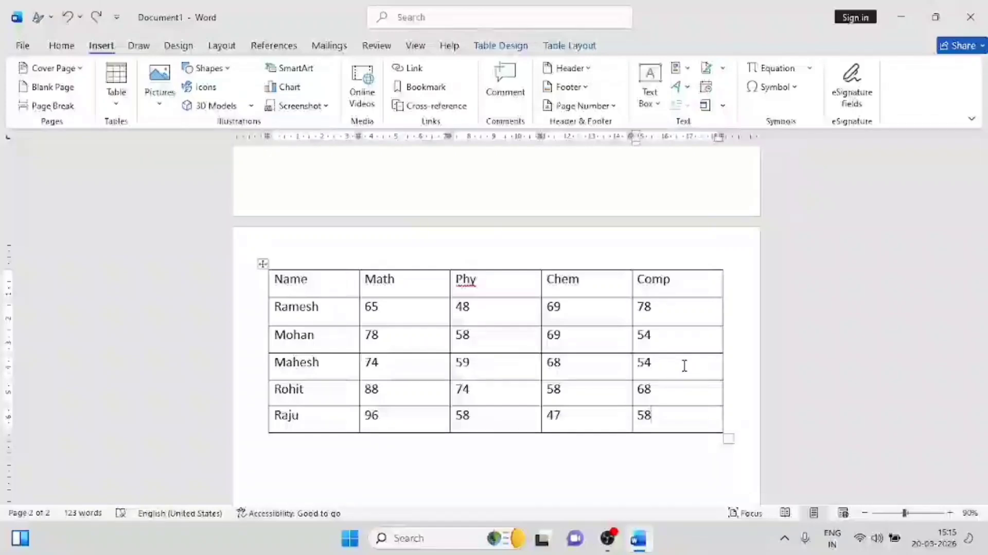
# Increase the font size of all text in the table to 26.
pyautogui.moveTo(660, 416); pyautogui.dragTo(276, 287)
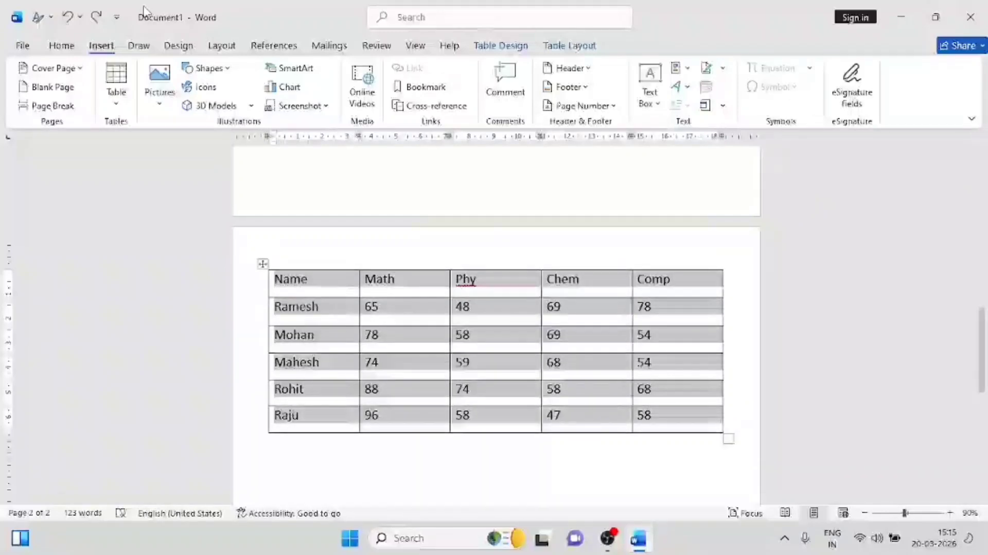
pyautogui.click(59, 46)
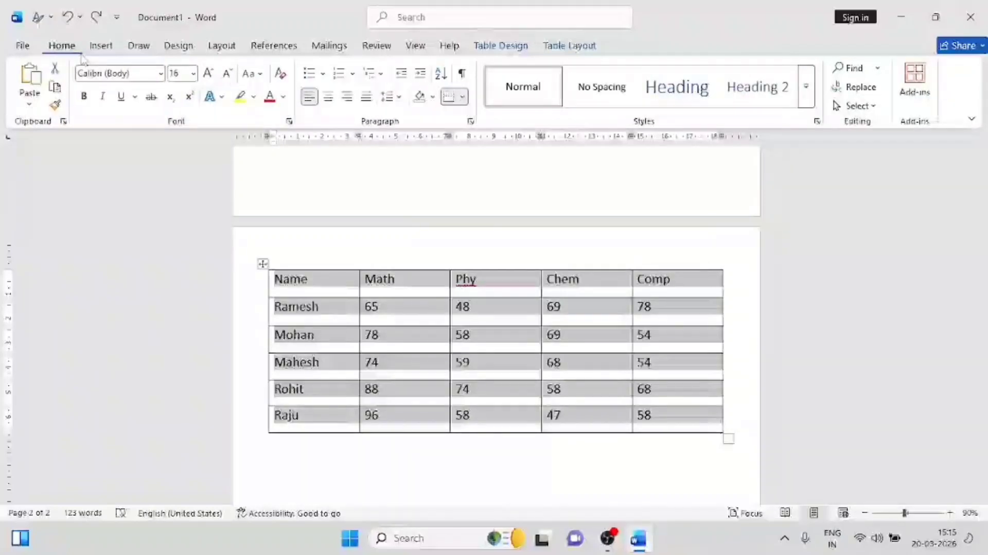
pyautogui.click(208, 76)
pyautogui.click(209, 76)
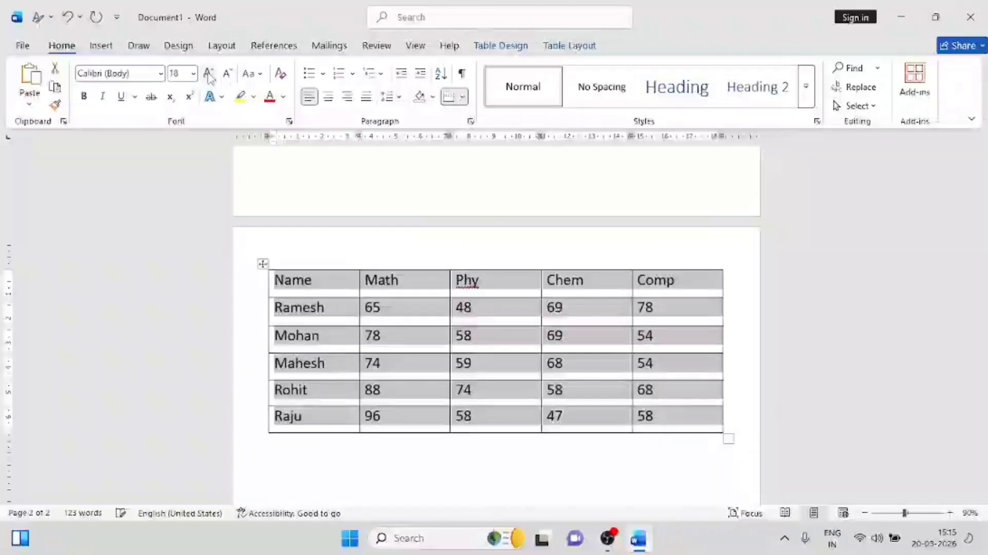
pyautogui.click(208, 76)
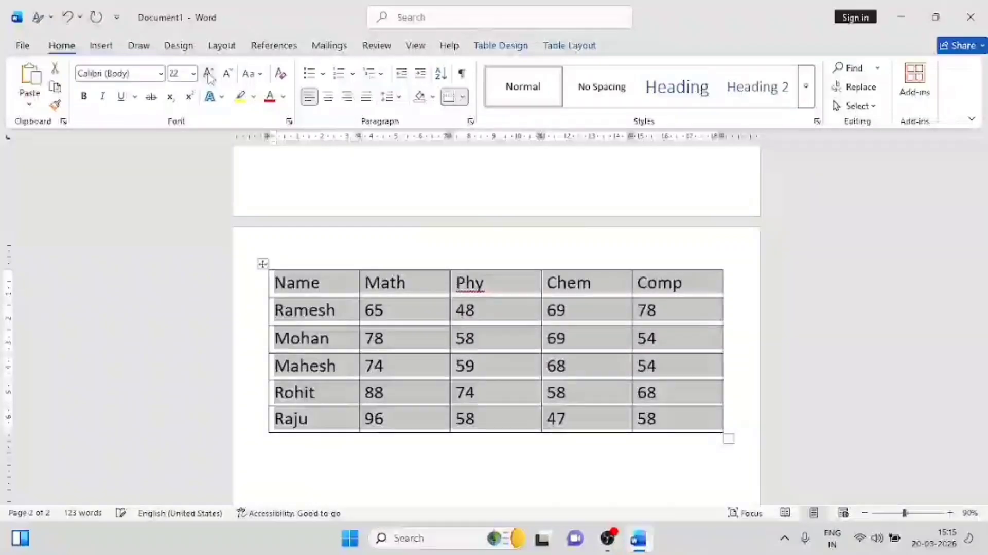
pyautogui.click(209, 76)
pyautogui.click(209, 76)
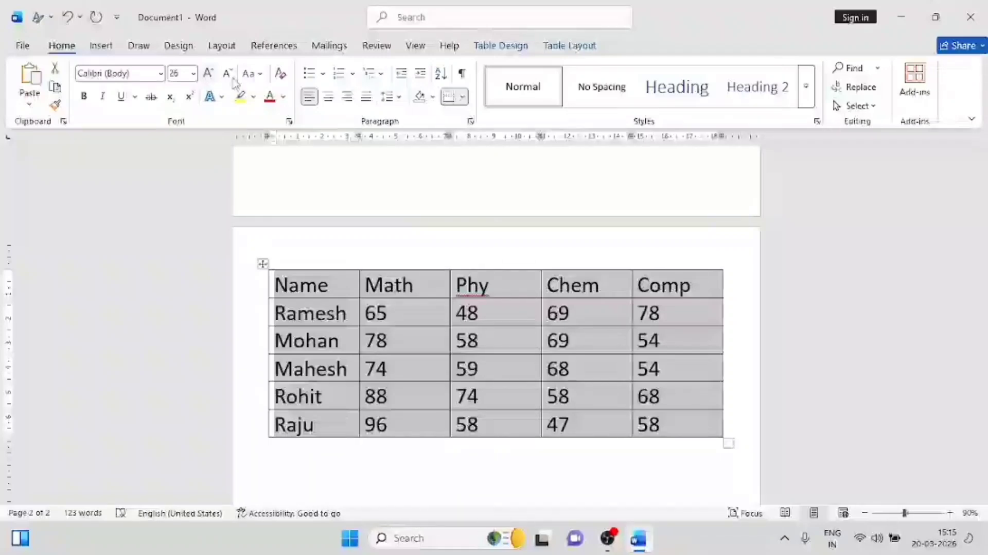
pyautogui.click(693, 432)
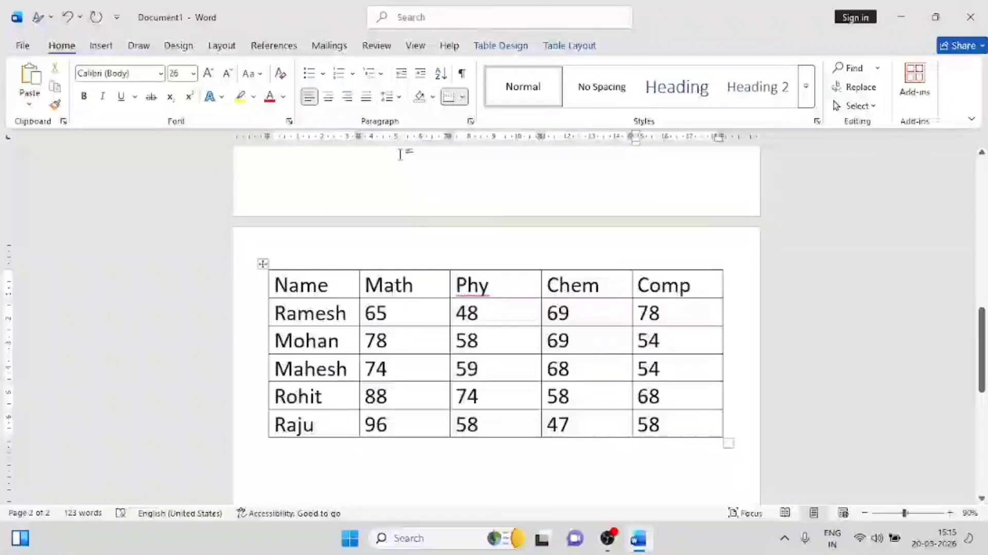
pyautogui.click(100, 46)
pyautogui.click(115, 96)
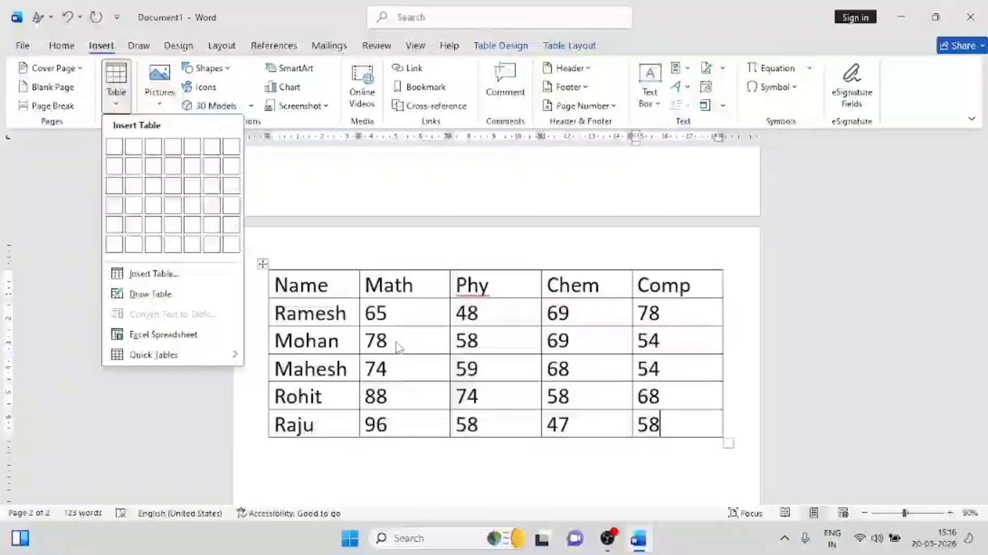
pyautogui.click(340, 254)
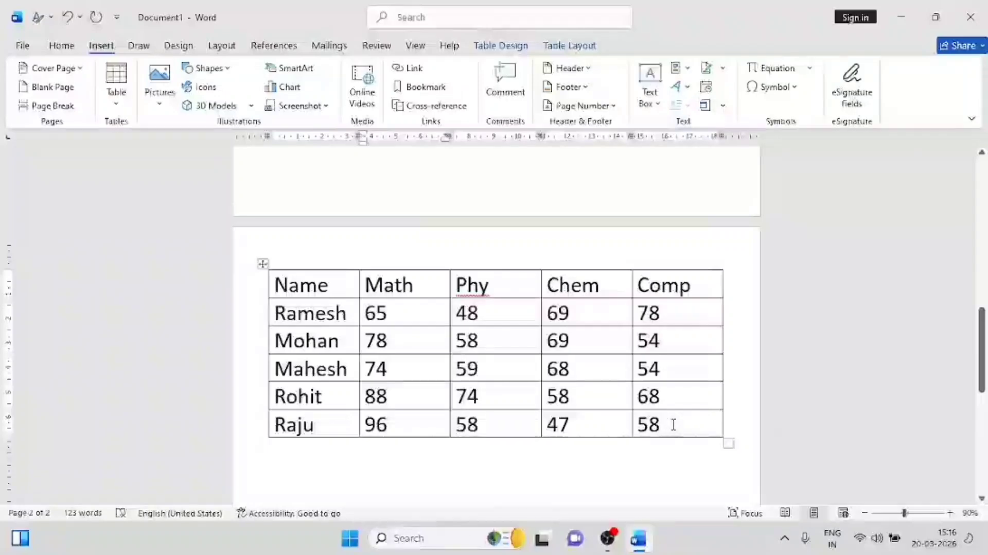
# Clear the text from every cell of the table, keeping the empty grid.
pyautogui.moveTo(672, 425); pyautogui.dragTo(309, 293)
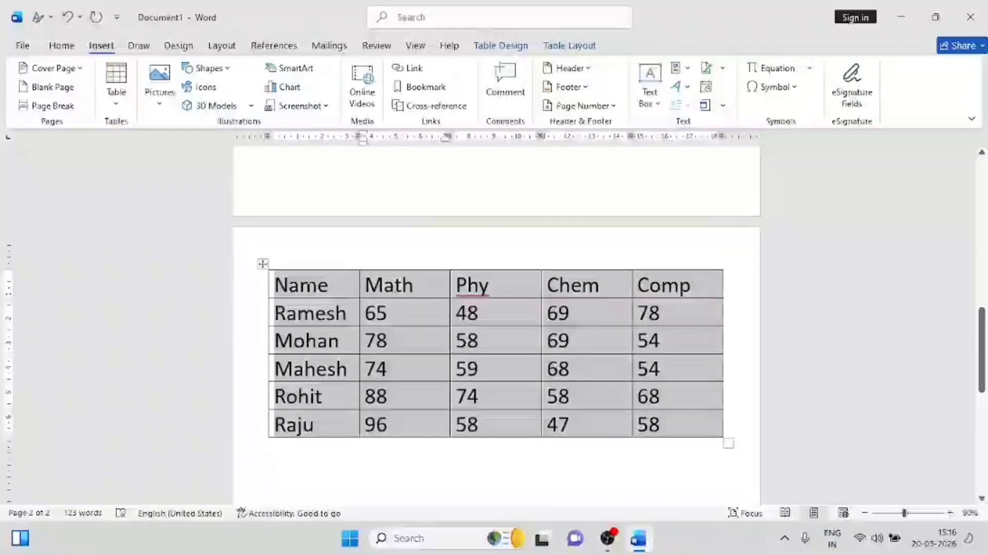
pyautogui.press('Delete')
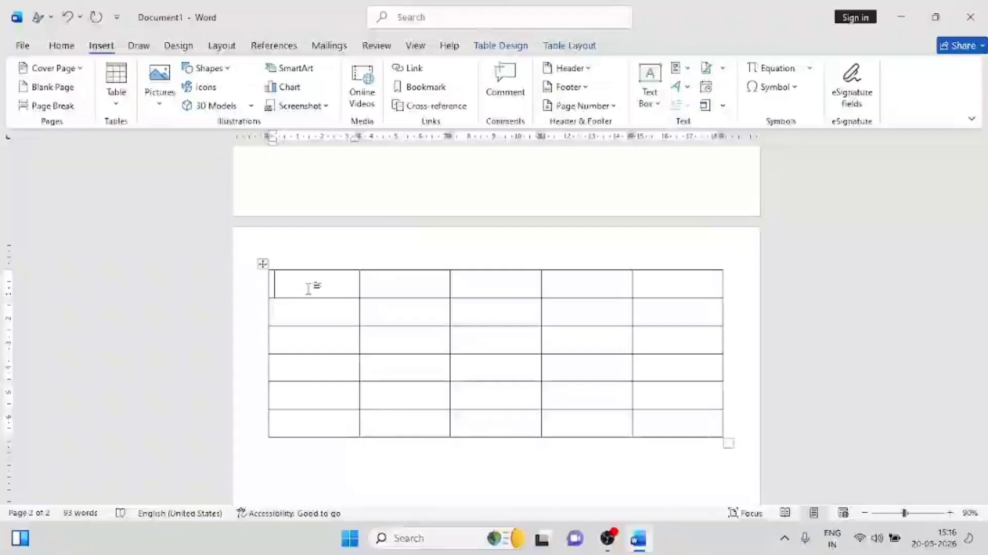
pyautogui.click(263, 263)
pyautogui.click(263, 263)
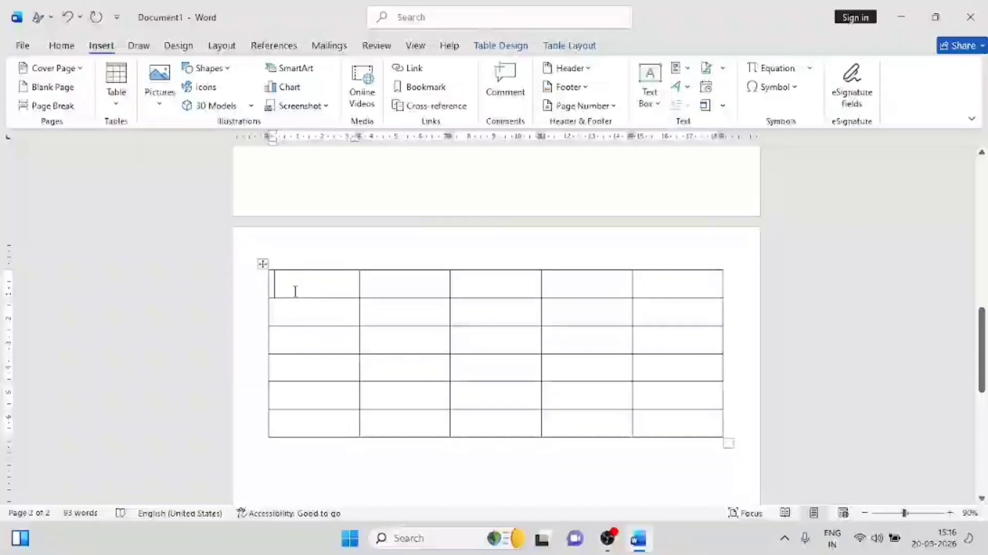
pyautogui.click(430, 460)
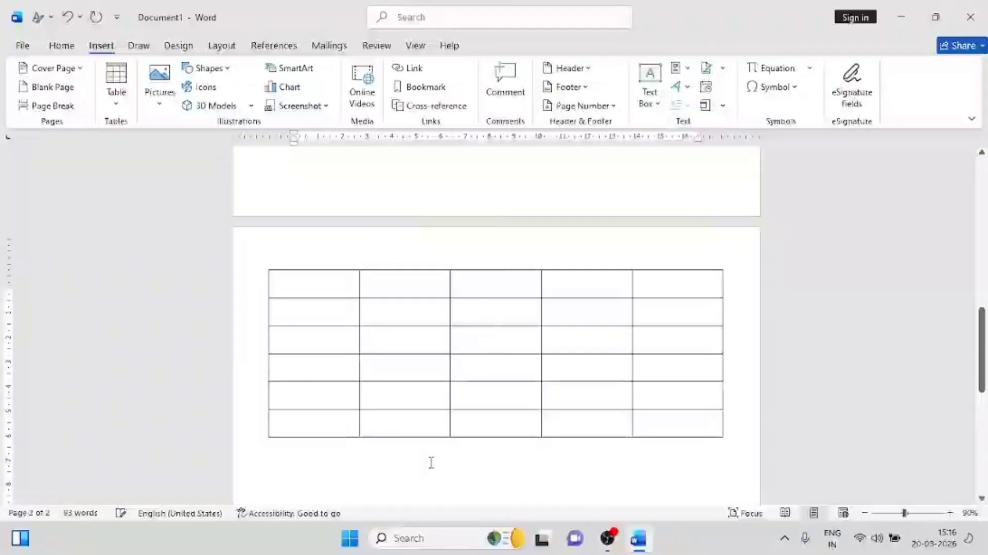
# Delete the entire empty table from the second page.
pyautogui.click(314, 313)
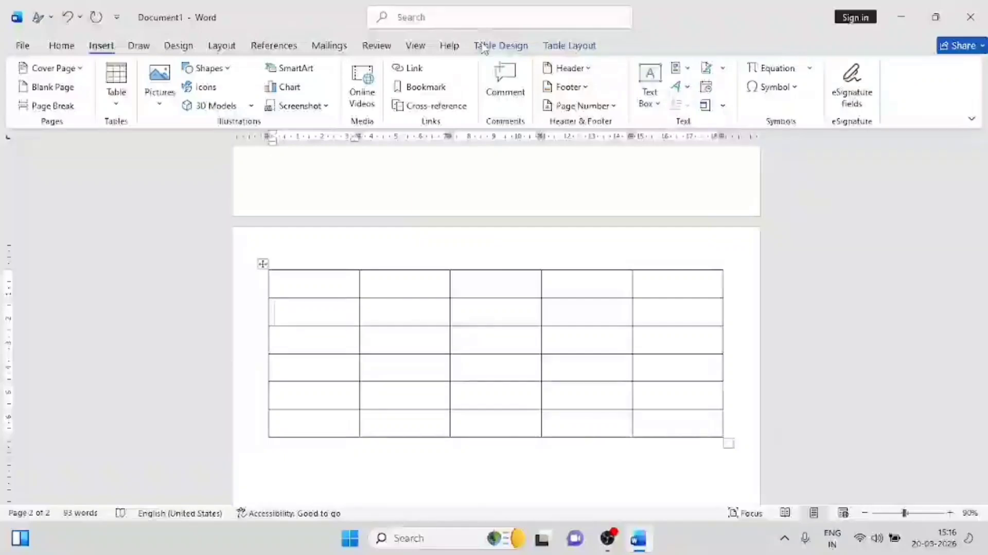
pyautogui.click(484, 46)
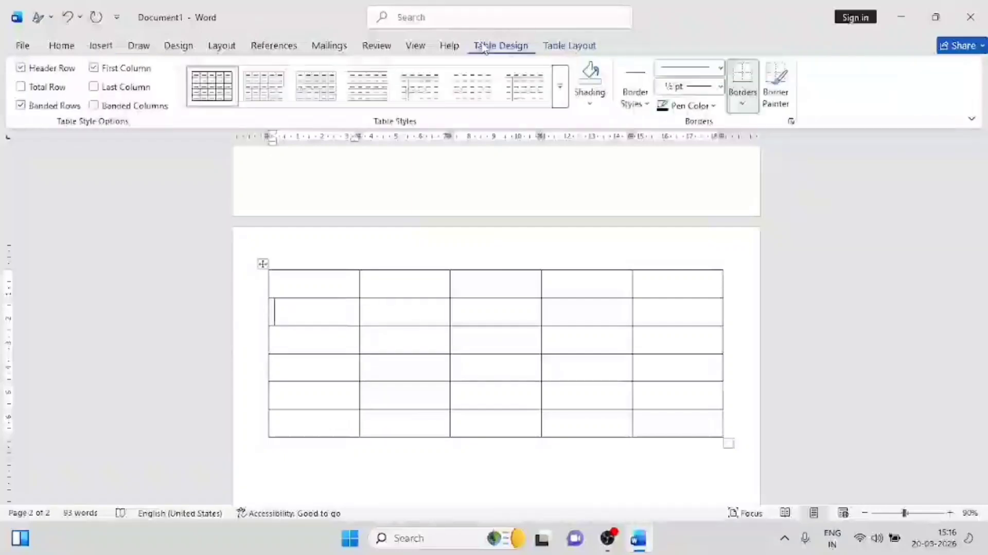
pyautogui.click(576, 47)
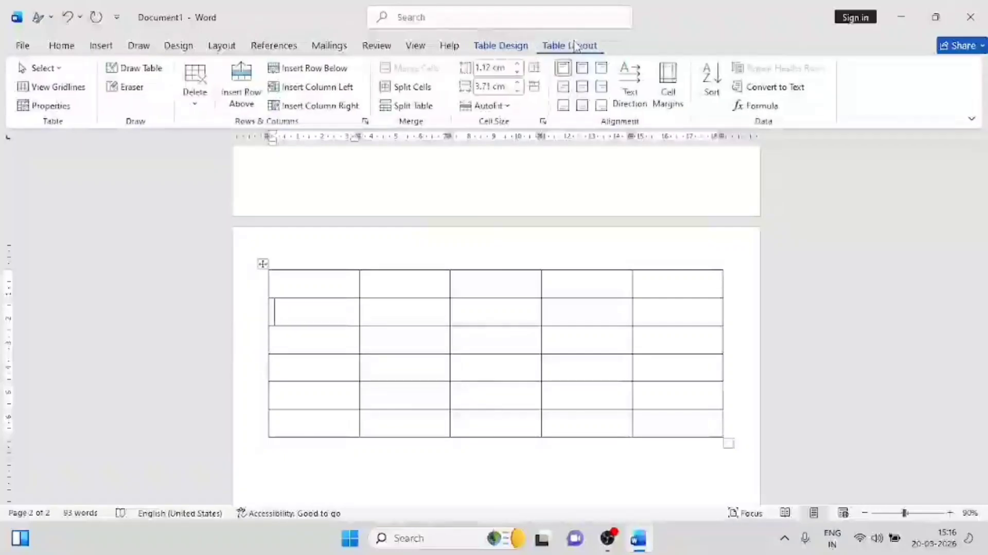
pyautogui.click(508, 50)
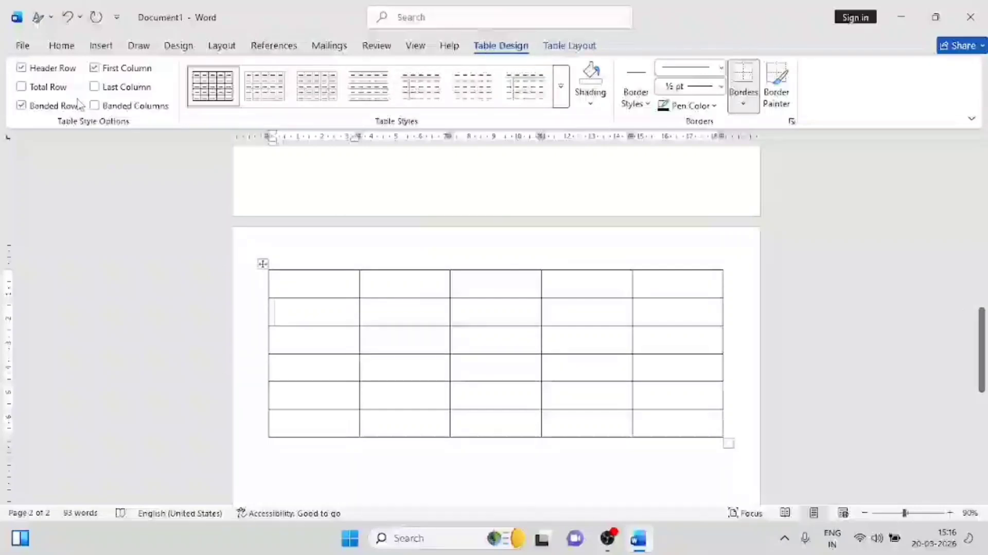
pyautogui.click(91, 48)
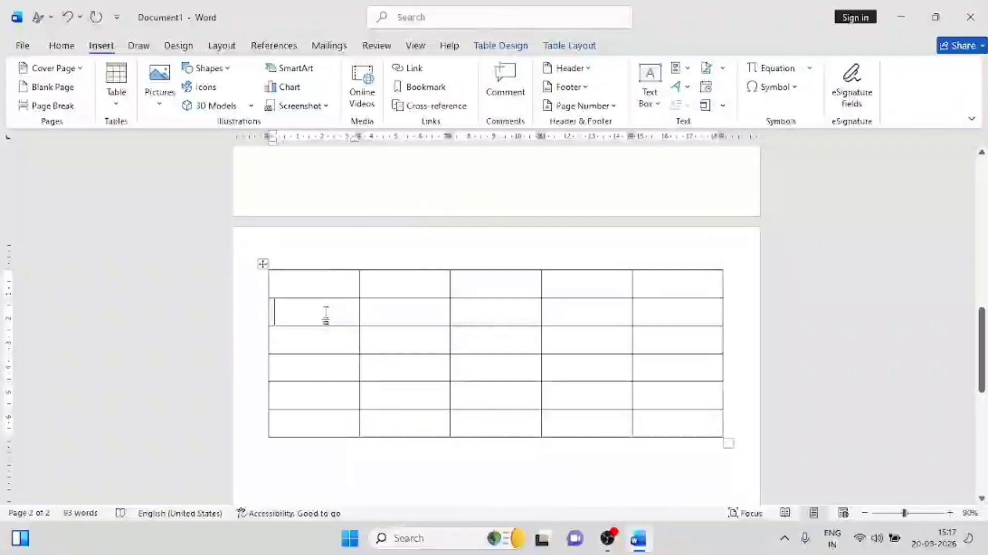
pyautogui.click(559, 49)
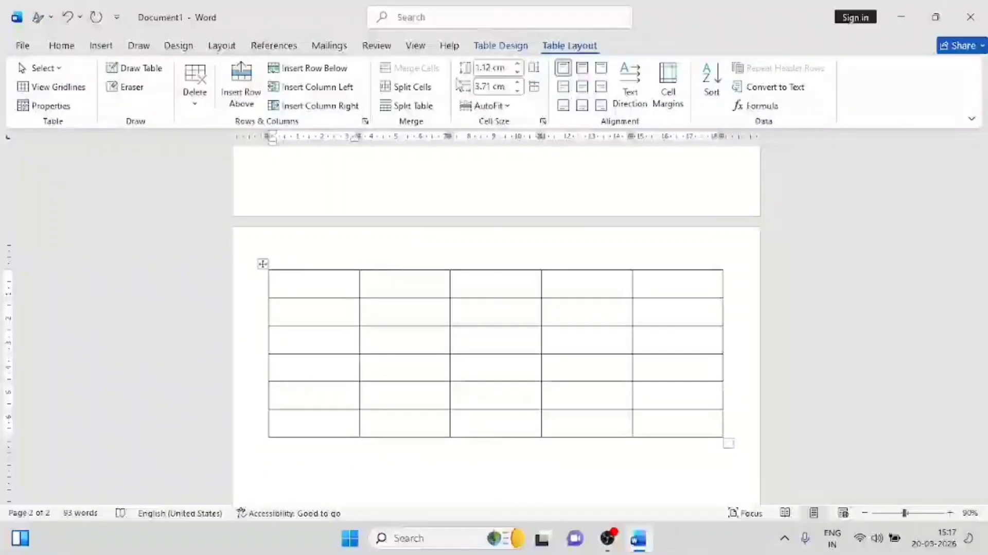
pyautogui.click(197, 108)
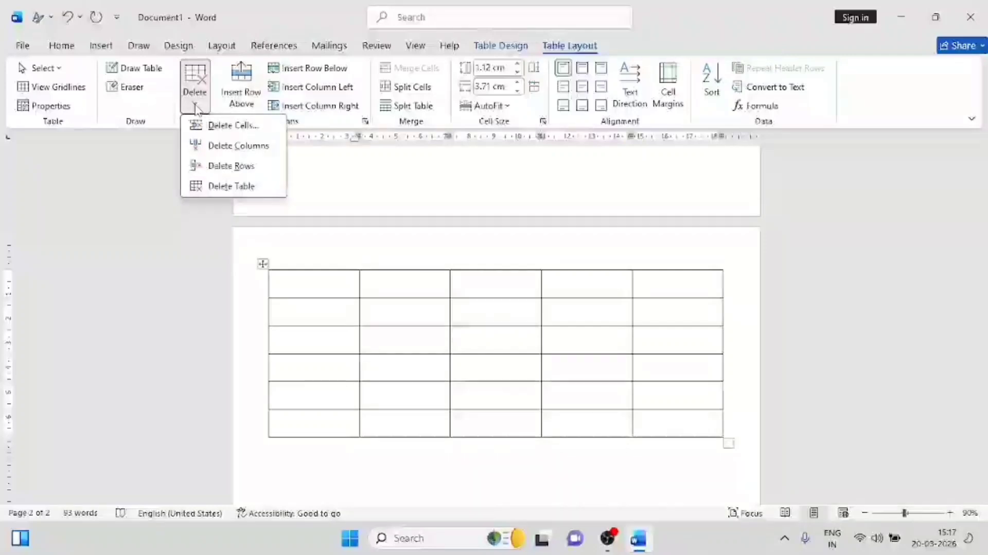
pyautogui.click(224, 190)
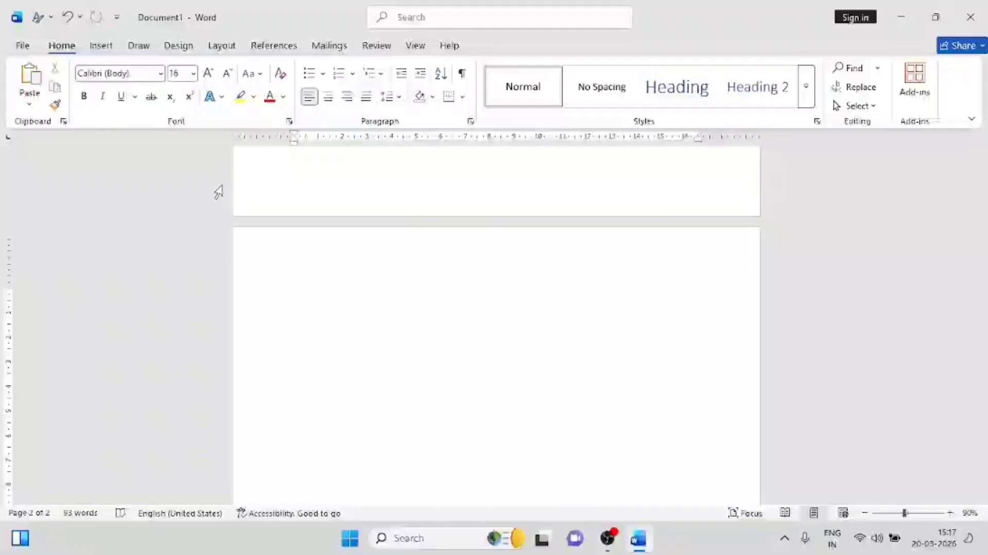
# Use Draw Table to draw a single-cell table outline about 18.6 cm wide and 6.9 cm high on the second page.
pyautogui.click(103, 45)
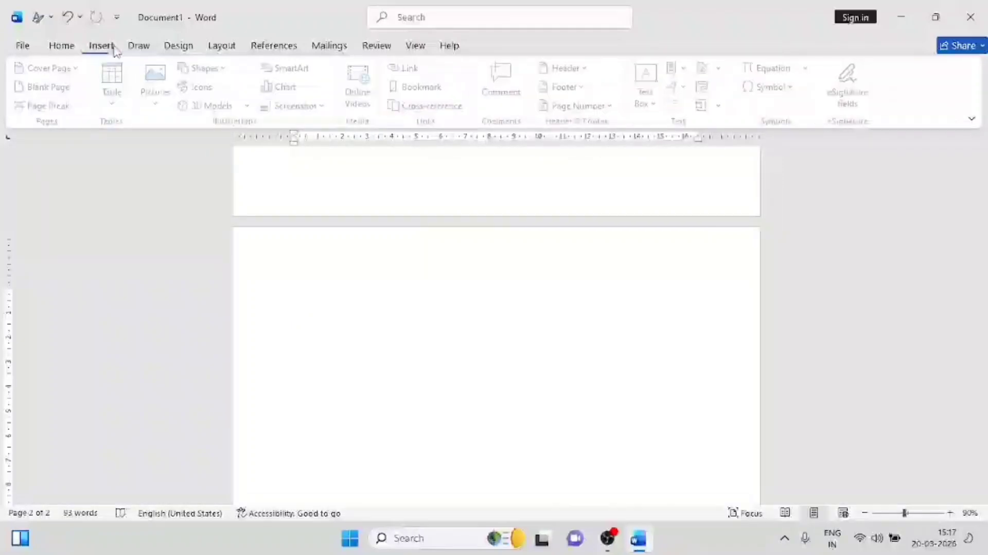
pyautogui.click(127, 97)
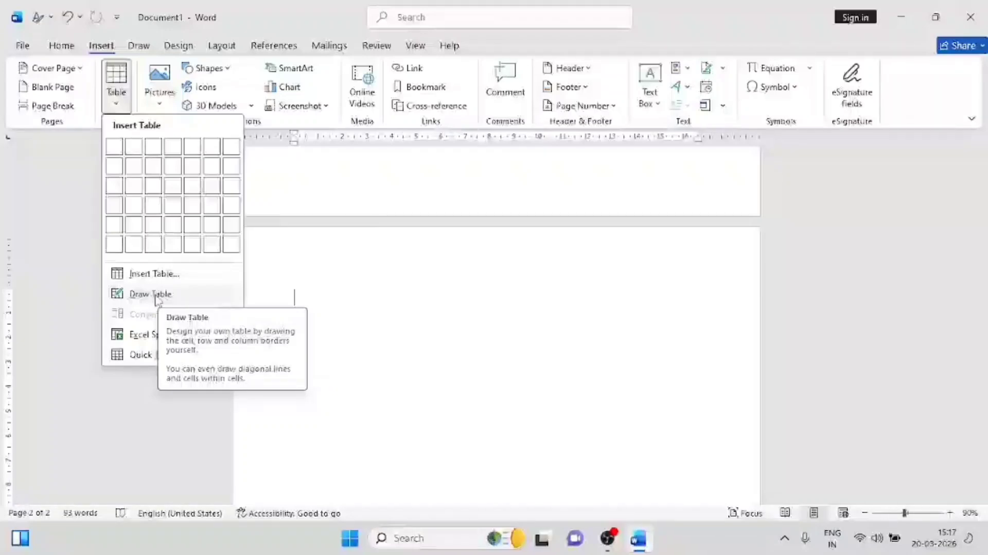
pyautogui.click(156, 297)
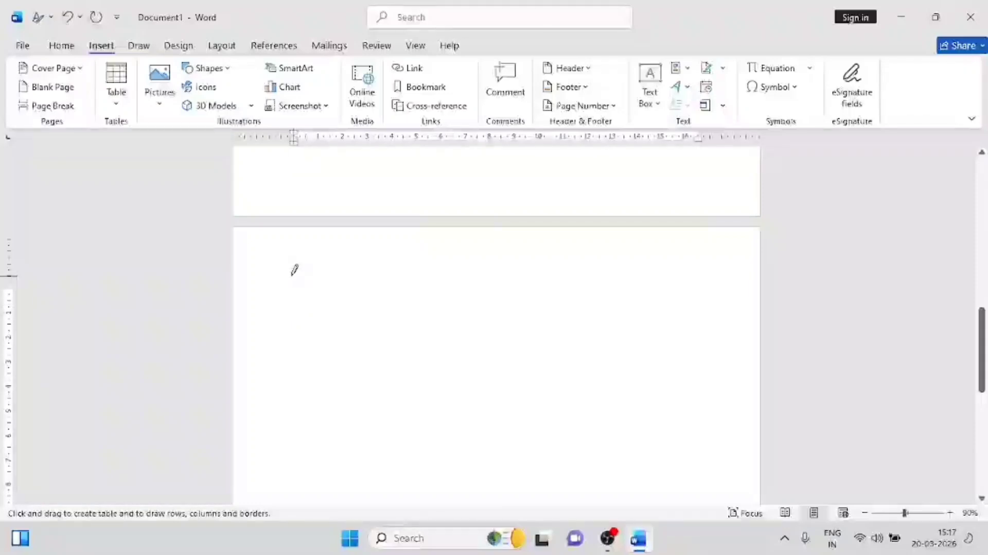
pyautogui.moveTo(288, 273)
pyautogui.mouseDown()
pyautogui.moveTo(419, 395)
pyautogui.moveTo(701, 468)
pyautogui.moveTo(714, 412)
pyautogui.moveTo(742, 441)
pyautogui.mouseUp()
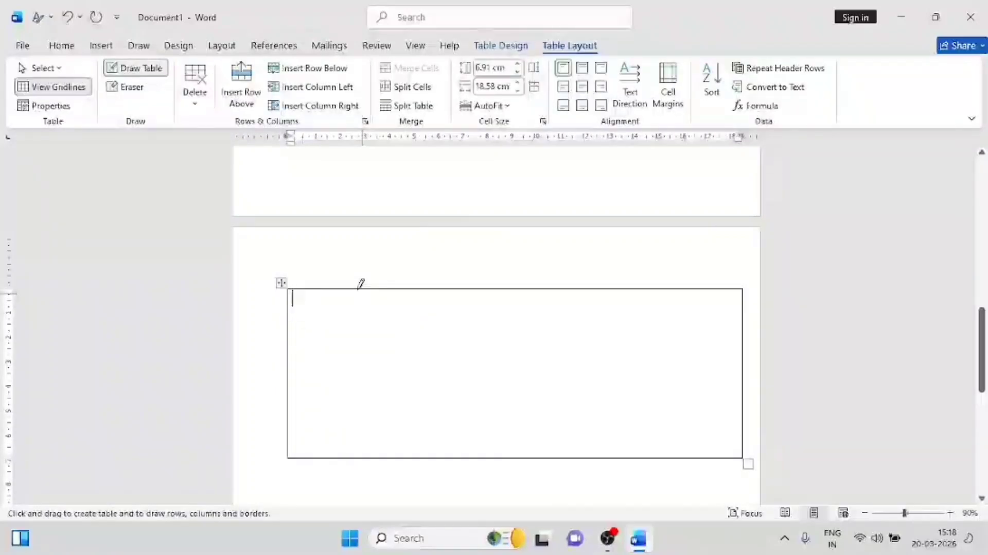
# Draw five full-height vertical borders inside the table outline to divide it into six columns.
pyautogui.moveTo(358, 287); pyautogui.dragTo(357, 412)
pyautogui.moveTo(435, 288); pyautogui.dragTo(435, 452)
pyautogui.moveTo(503, 288); pyautogui.dragTo(502, 453)
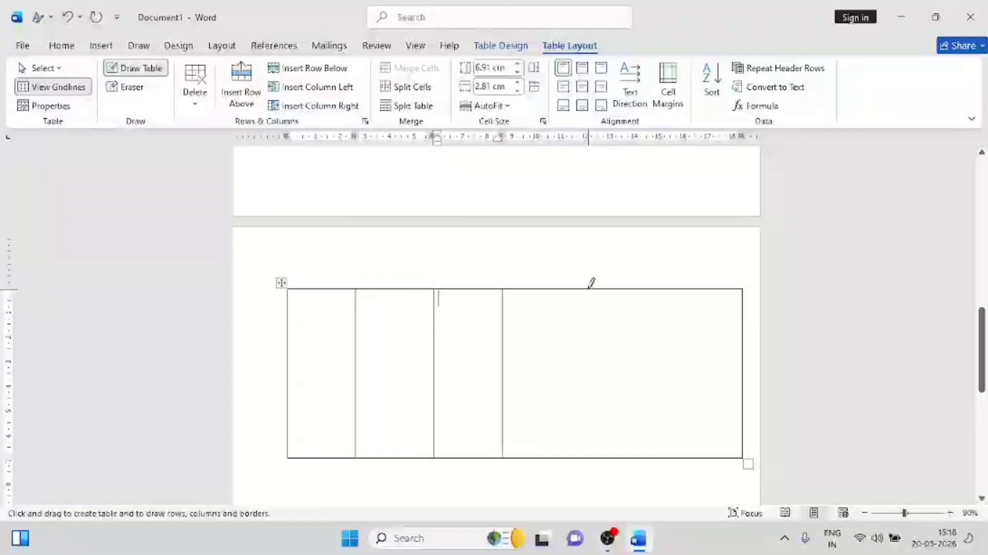
pyautogui.moveTo(590, 288); pyautogui.dragTo(581, 453)
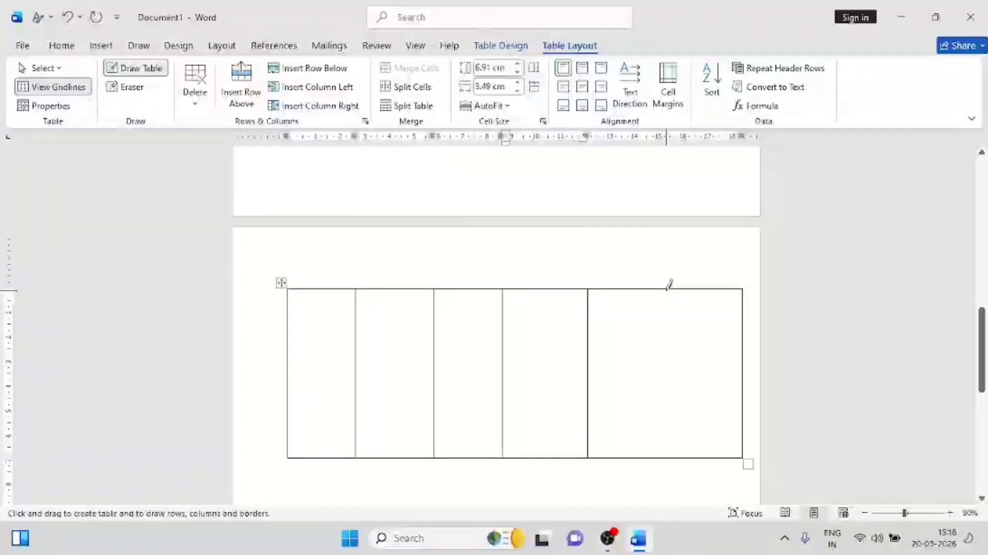
pyautogui.moveTo(668, 289); pyautogui.dragTo(668, 453)
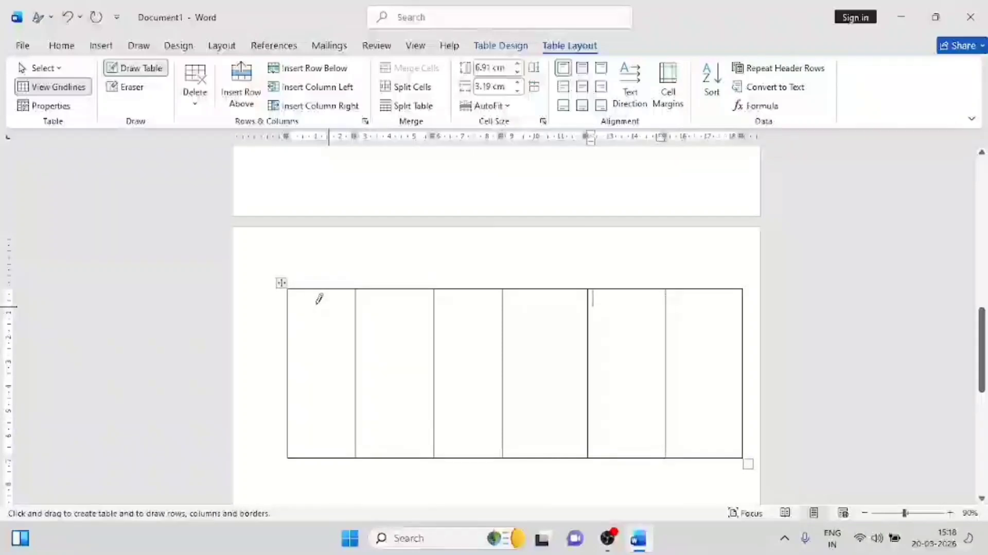
# Draw four horizontal borders across the table to divide it into five rows.
pyautogui.moveTo(288, 301); pyautogui.dragTo(577, 300)
pyautogui.moveTo(644, 301); pyautogui.dragTo(731, 301)
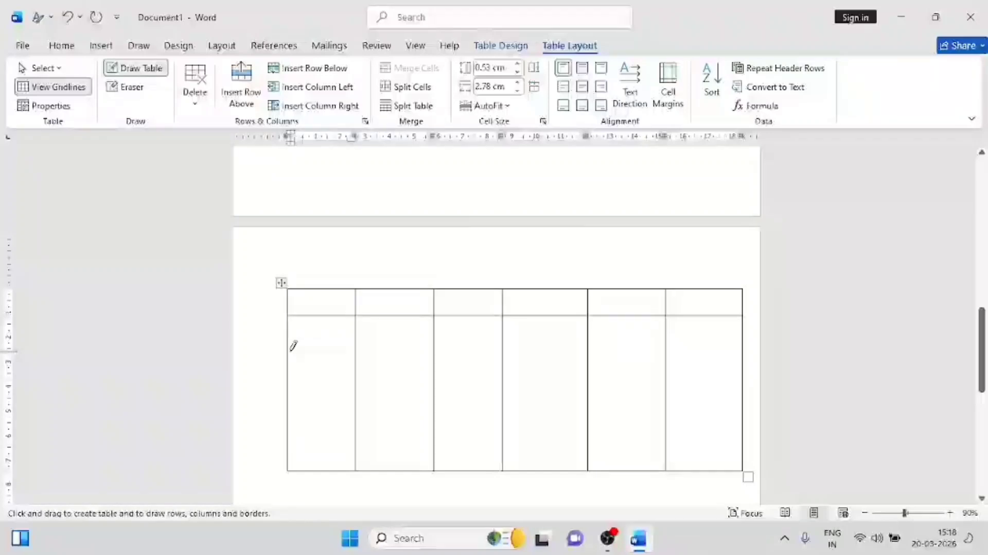
pyautogui.moveTo(291, 350); pyautogui.dragTo(710, 346)
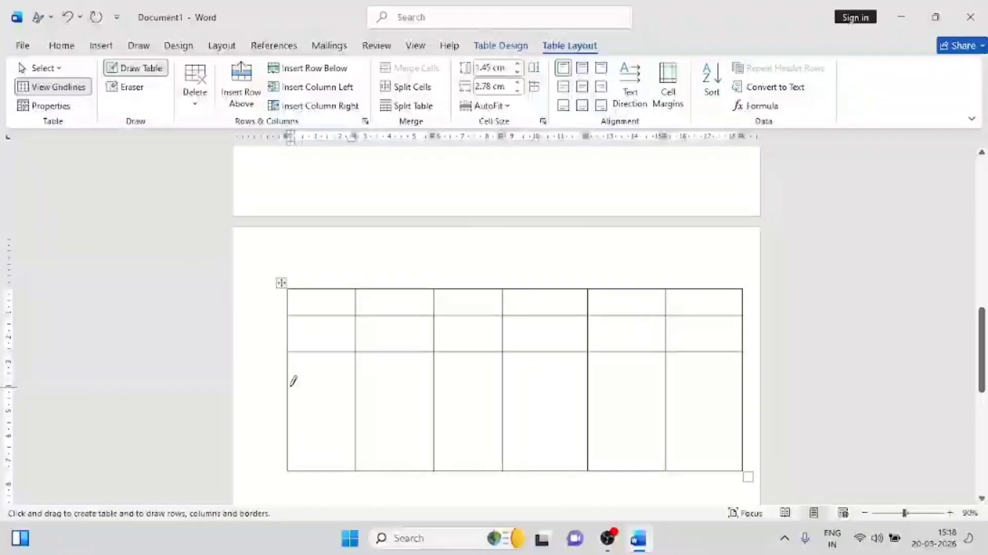
pyautogui.moveTo(292, 383); pyautogui.dragTo(723, 382)
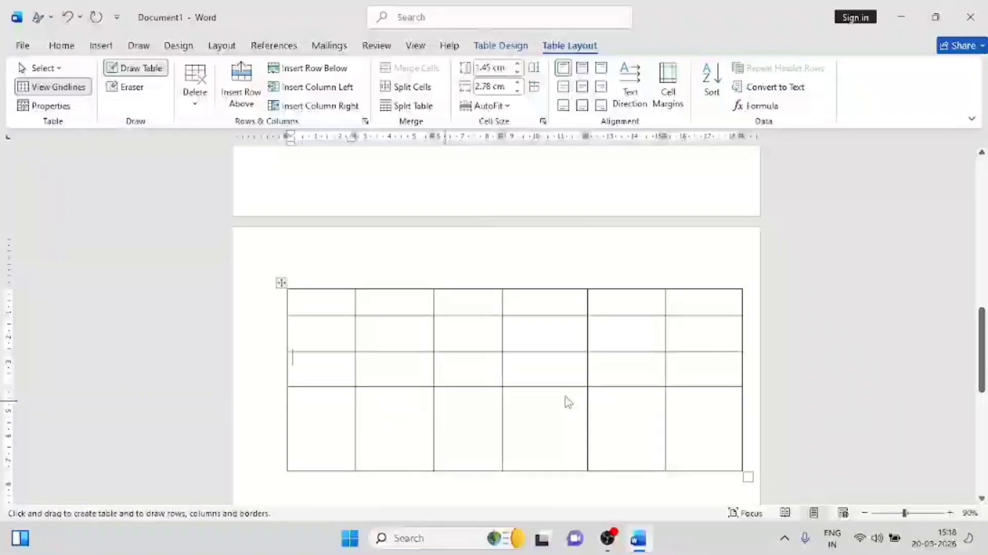
pyautogui.moveTo(288, 421); pyautogui.dragTo(734, 422)
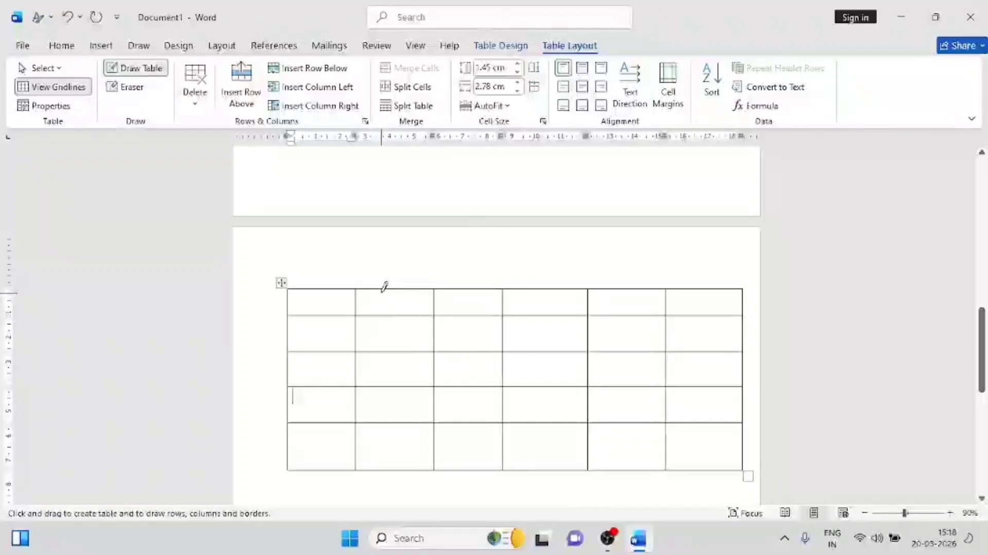
# Split the second column with another full-height vertical border and delete the entire drawn table.
pyautogui.moveTo(384, 284); pyautogui.dragTo(392, 448)
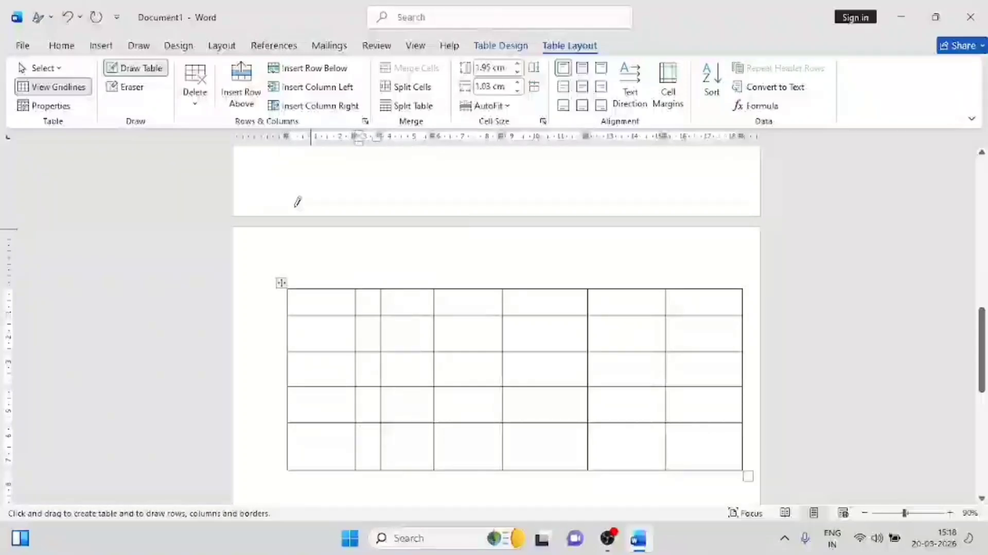
pyautogui.click(195, 102)
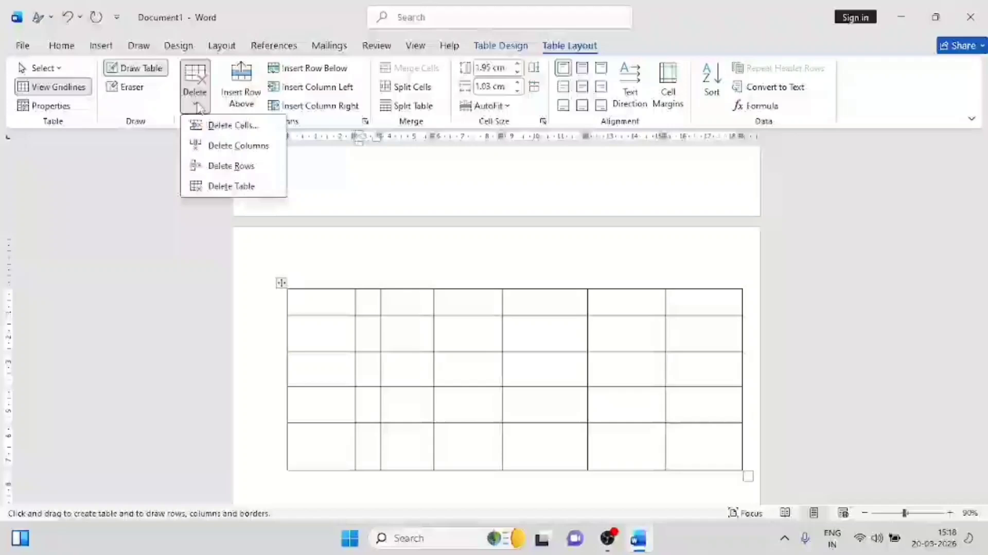
pyautogui.click(221, 186)
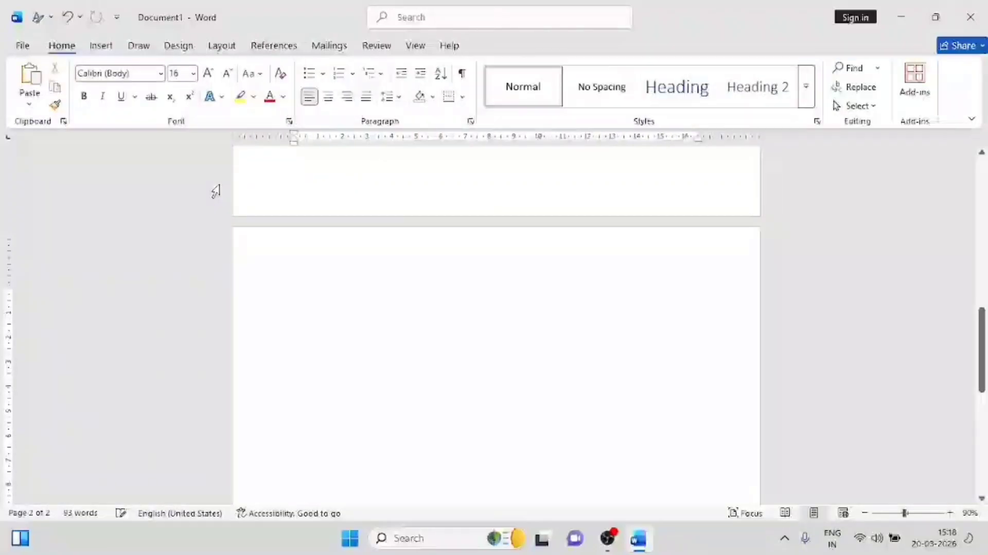
pyautogui.click(101, 46)
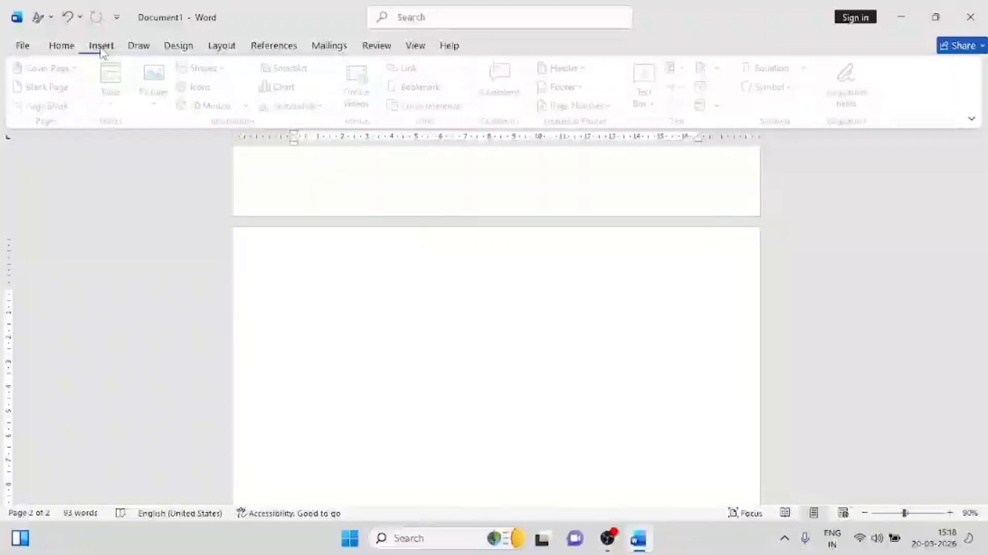
pyautogui.click(118, 99)
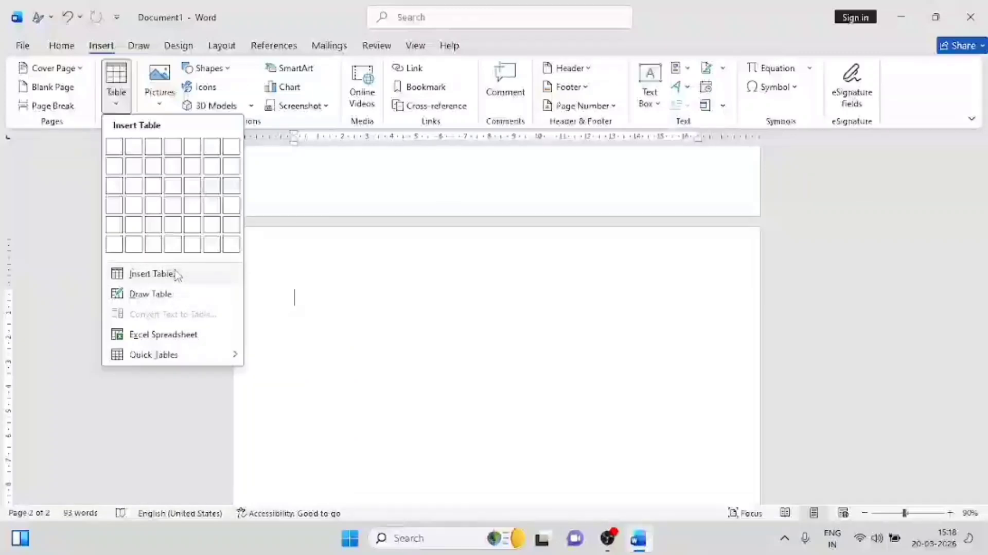
pyautogui.click(353, 283)
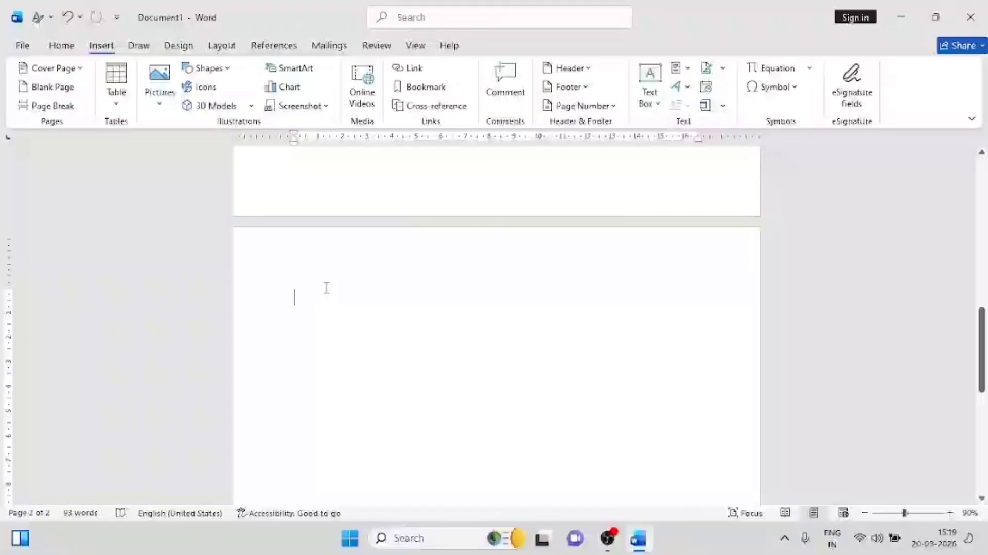
pyautogui.press('BackSpace')
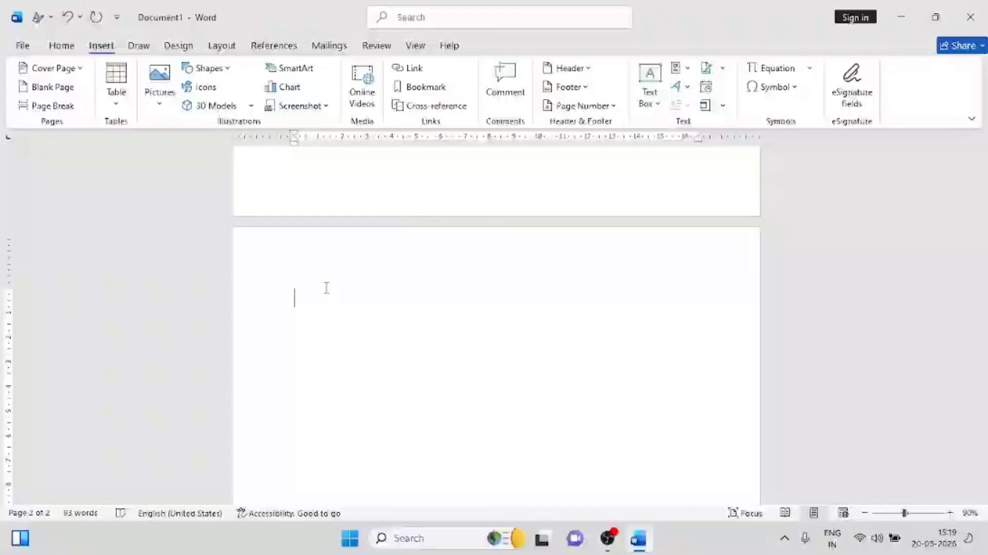
# Enter the tab-separated header line Name, Math, phy, Chem, Comp as plain text on the second page.
pyautogui.write('Name')
pyautogui.press('BackSpace')
pyautogui.press('Tab')
pyautogui.write('Math')
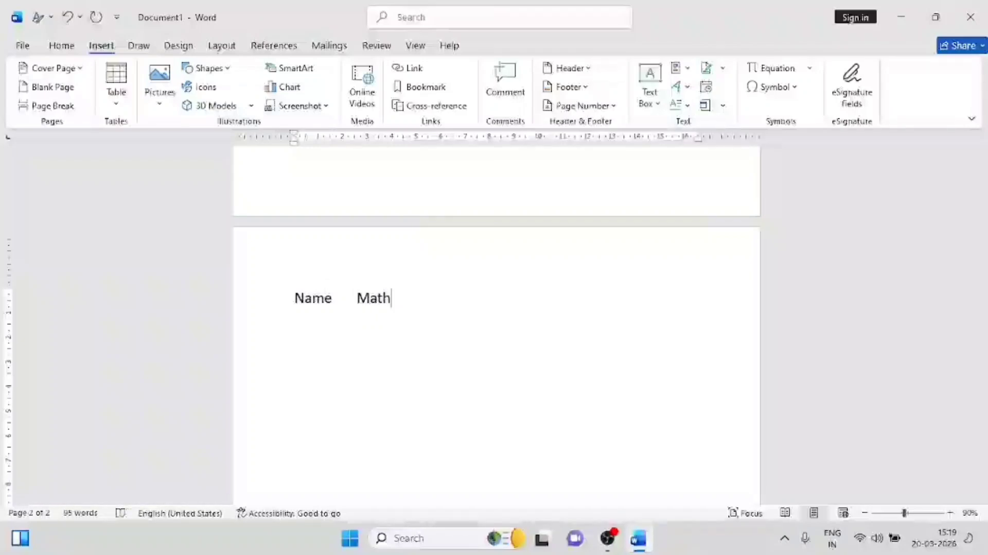
pyautogui.press('Tab')
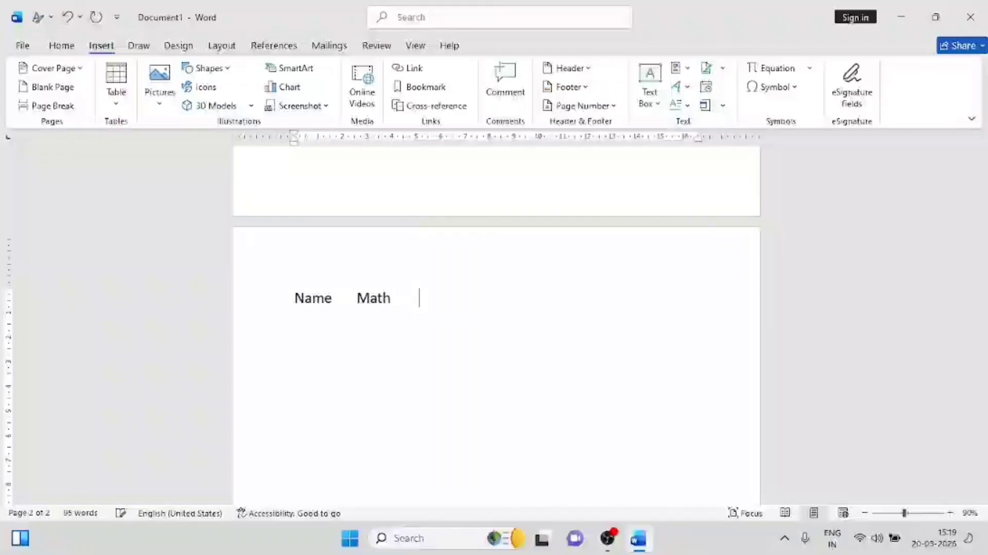
pyautogui.write('phy Chem')
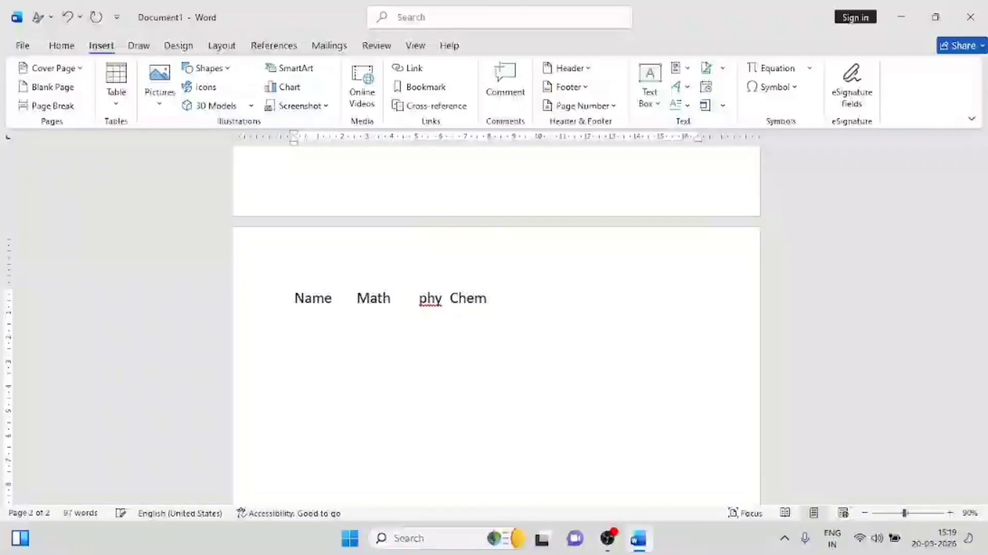
pyautogui.press('Tab')
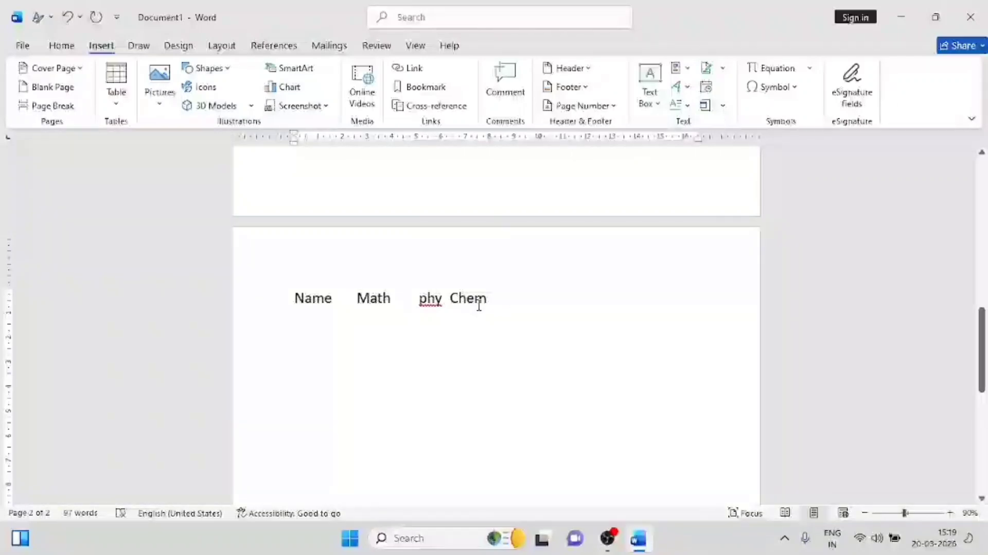
pyautogui.write('co')
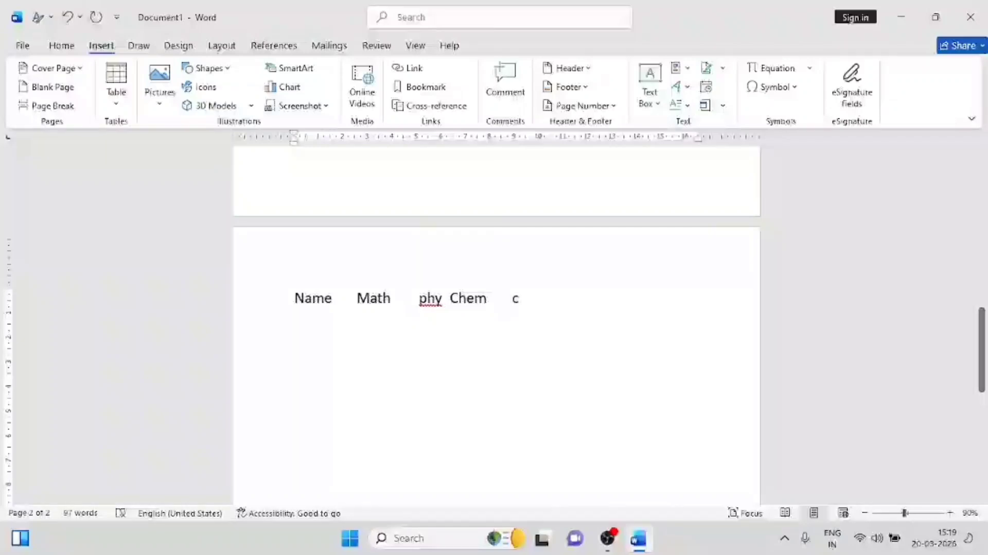
pyautogui.press('BackSpace')
pyautogui.press('BackSpace')
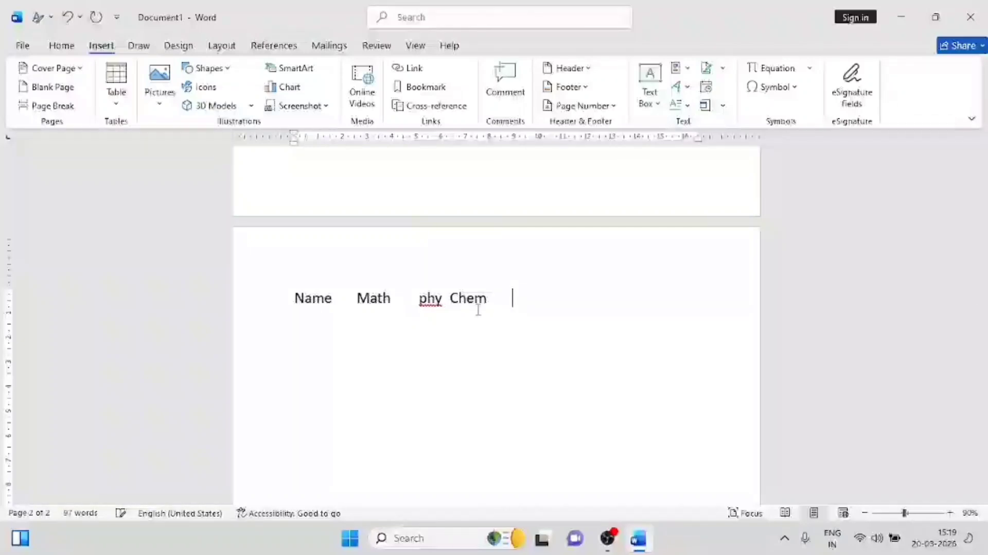
pyautogui.write('Comp')
# On a new line below the header, enter the first student's name and the tab-separated marks 69, 85, 69 and 54.
pyautogui.press('Return')
pyautogui.write('R')
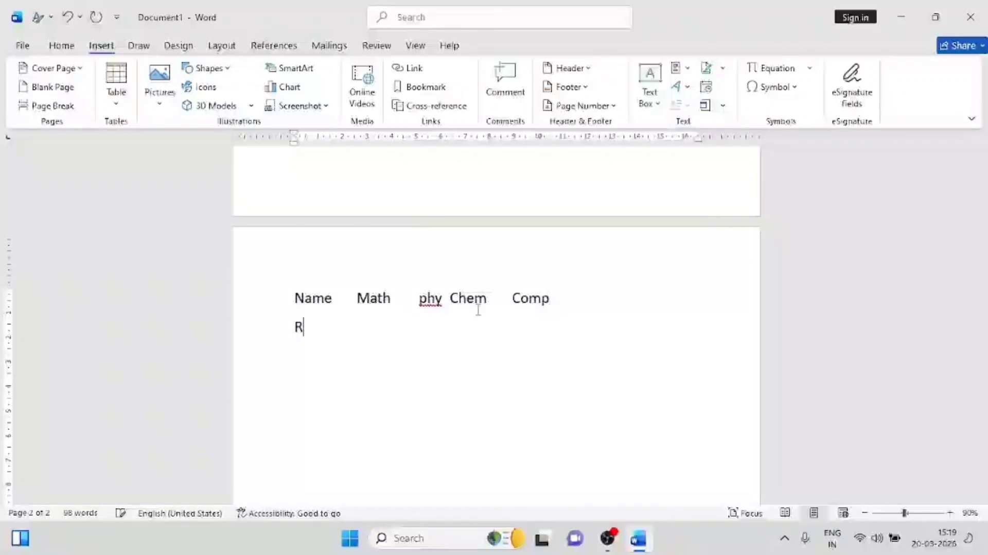
pyautogui.write('amesh')
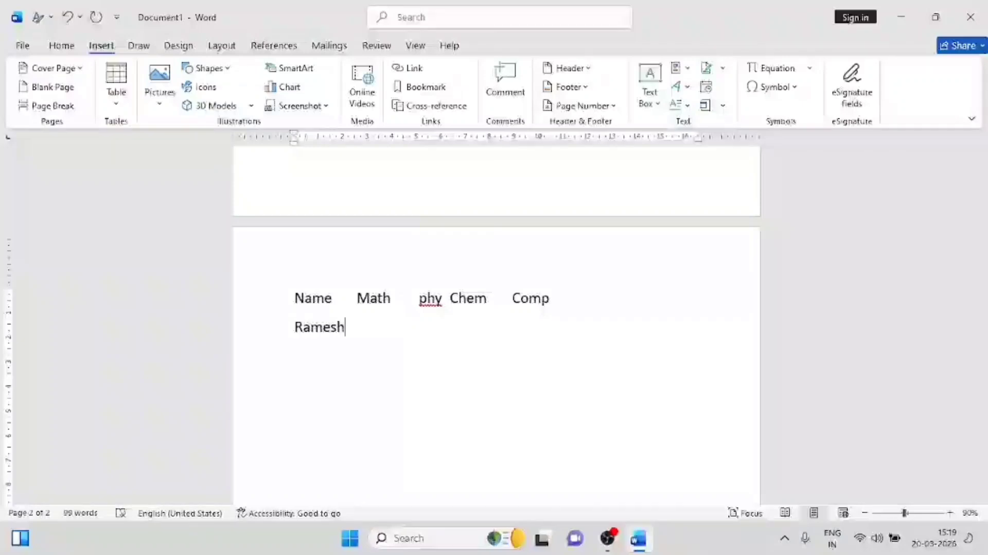
pyautogui.press('Tab')
pyautogui.write('69')
pyautogui.press('Tab')
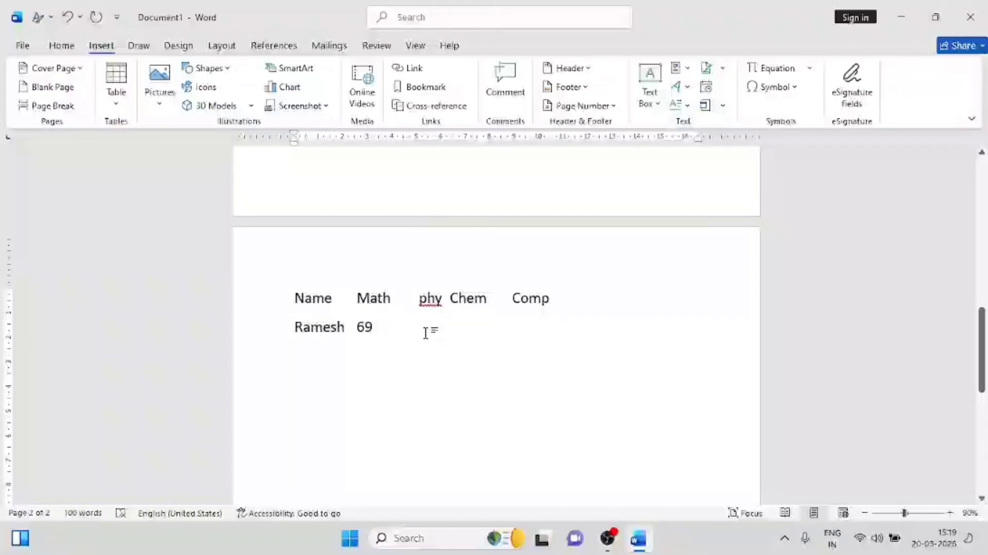
pyautogui.press('Tab')
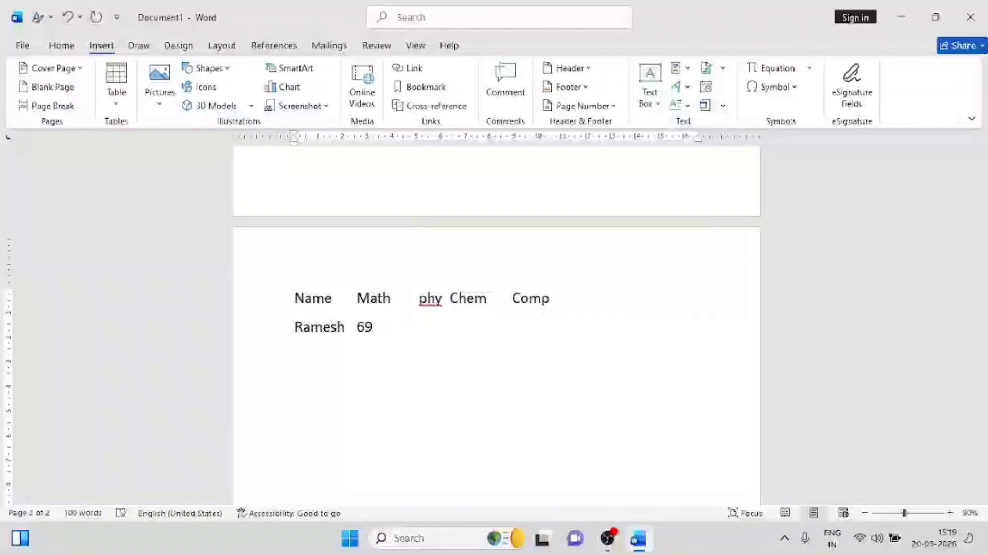
pyautogui.press('BackSpace')
pyautogui.write('85 69 54')
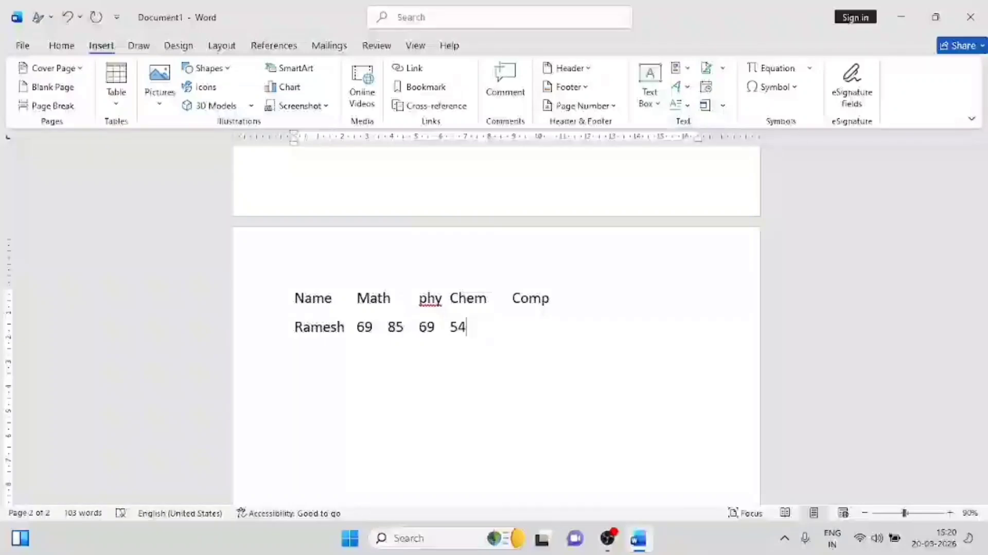
# Add a line with the second student's name and the marks 77, 58, 69 and 54, with tabs between the marks.
pyautogui.press('Return')
pyautogui.write('Raju')
pyautogui.press('BackSpace')
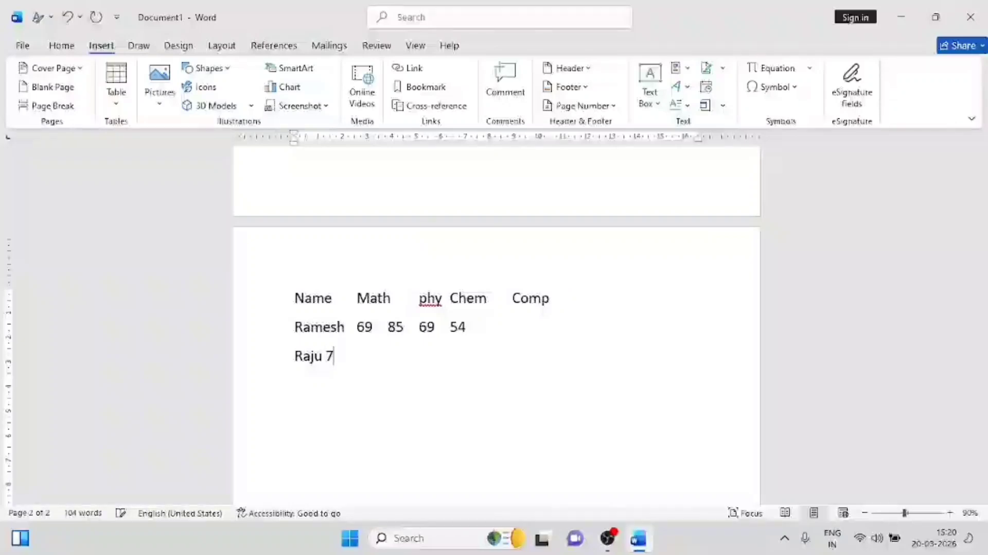
pyautogui.press('Tab')
pyautogui.write('58')
pyautogui.press('Tab')
pyautogui.write('69 54 ')
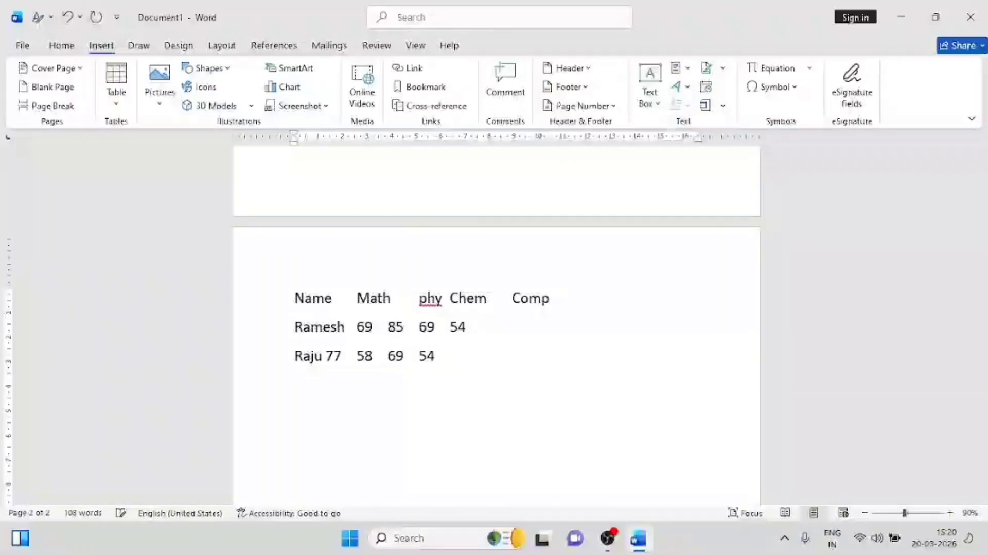
# Add a line with the third student's name and the tab-separated marks 36, 95, 48 and 78.
pyautogui.write('Rohit')
pyautogui.press('Tab')
pyautogui.write('3')
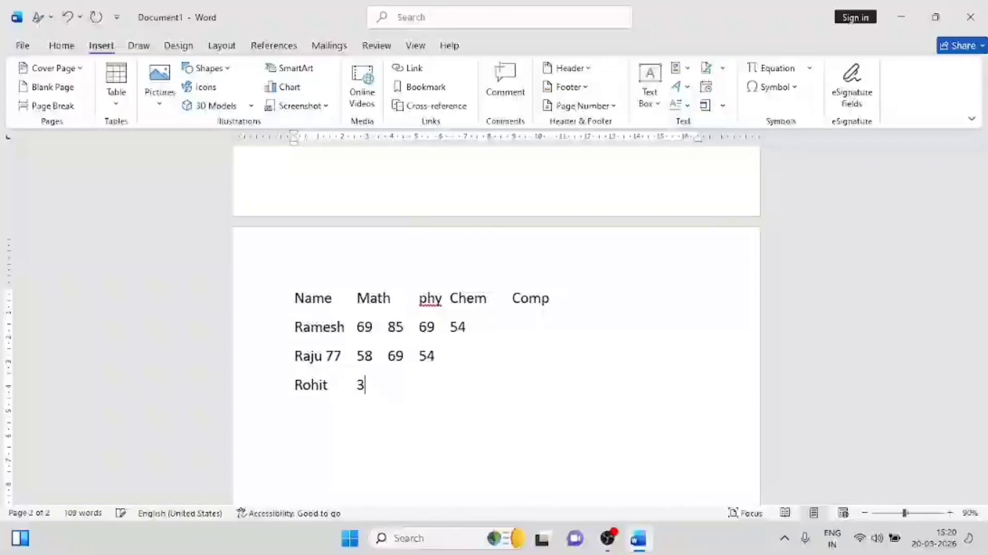
pyautogui.write('6')
pyautogui.press('Tab')
pyautogui.write('95\t48')
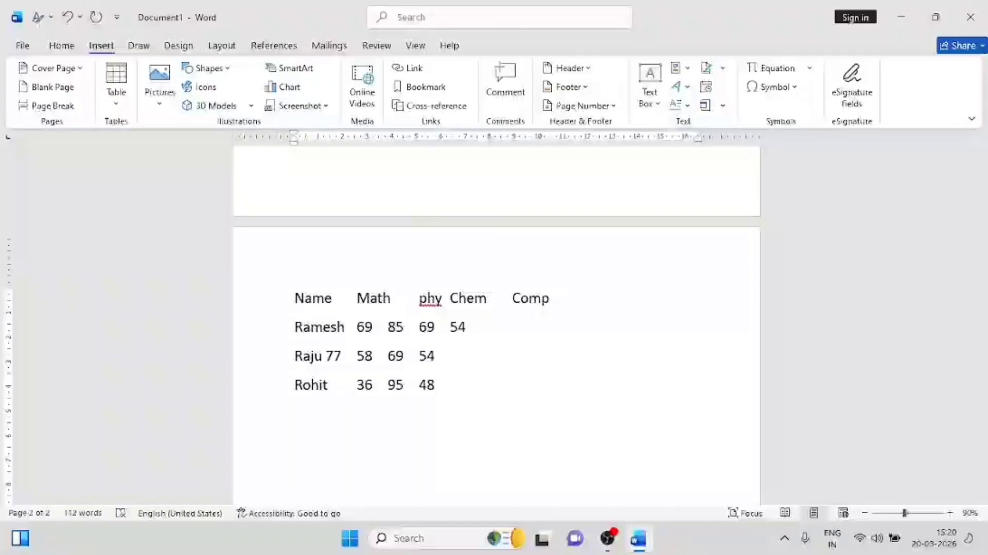
pyautogui.write('\t78')
# Add a line with the fourth student's name and the tab-separated marks 36, 58, 58 and 47.
pyautogui.press('Return')
pyautogui.write('Ganesh\t')
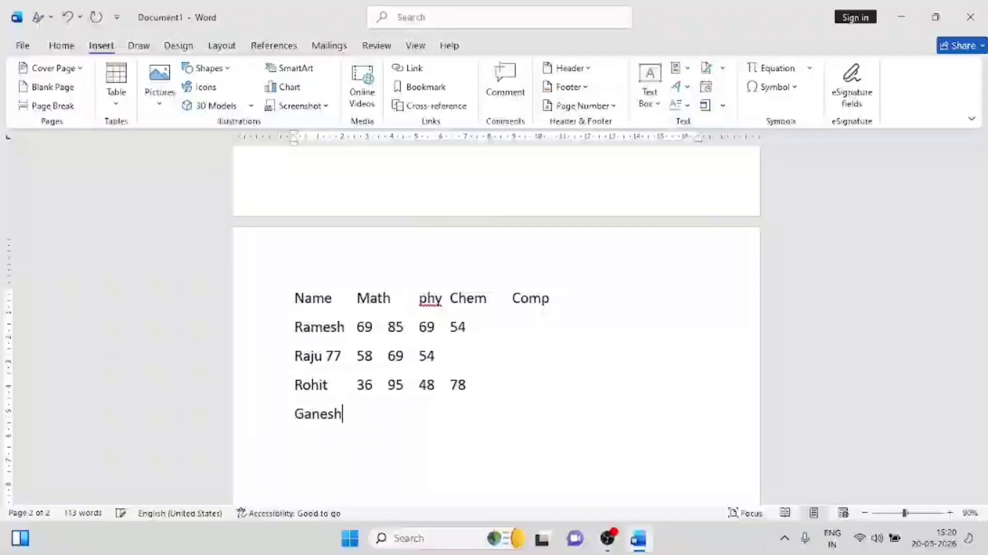
pyautogui.write('36\t5')
pyautogui.press('Tab')
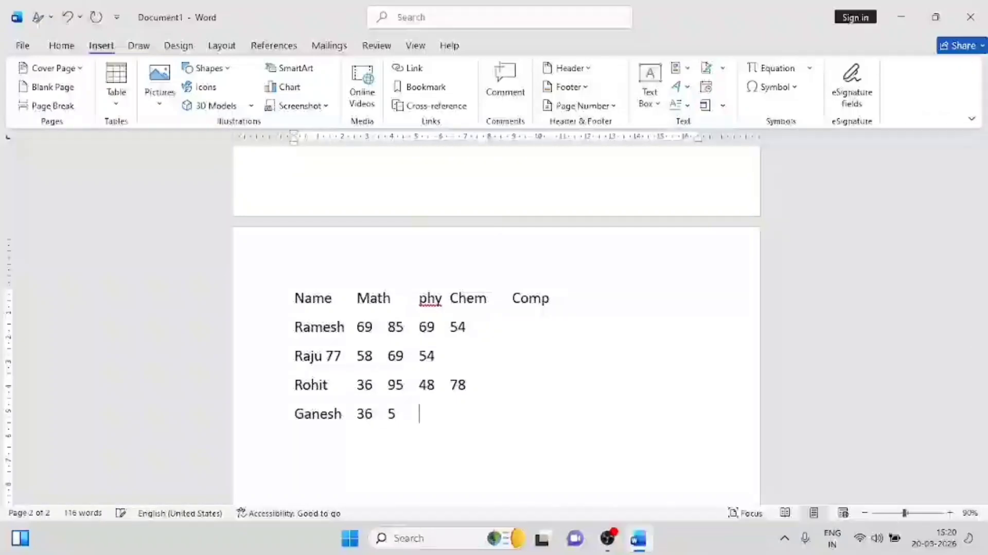
pyautogui.write('5')
pyautogui.write('4')
# Add a line with the fifth student's name and the marks 36, 58, 47 and 58, separated by tabs.
pyautogui.write('D')
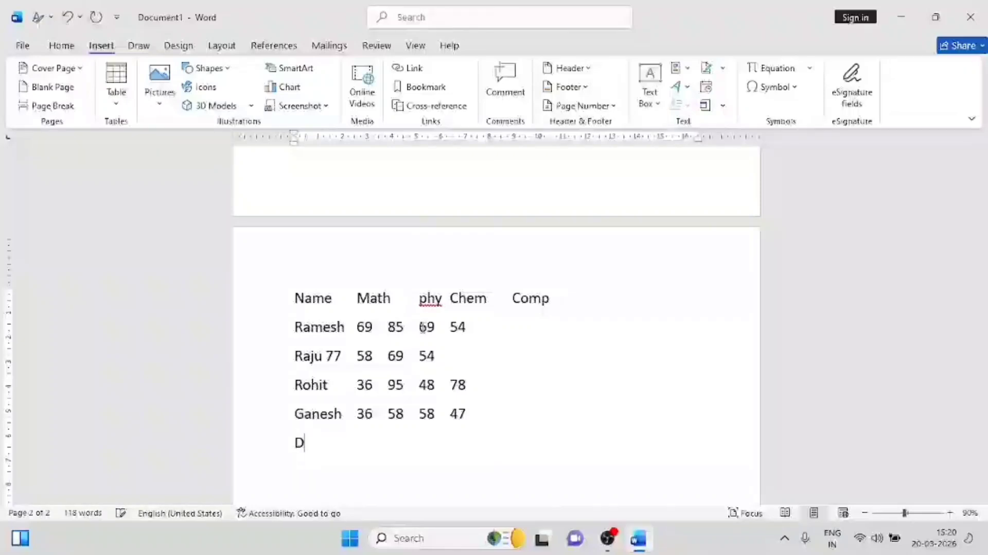
pyautogui.write('inesh')
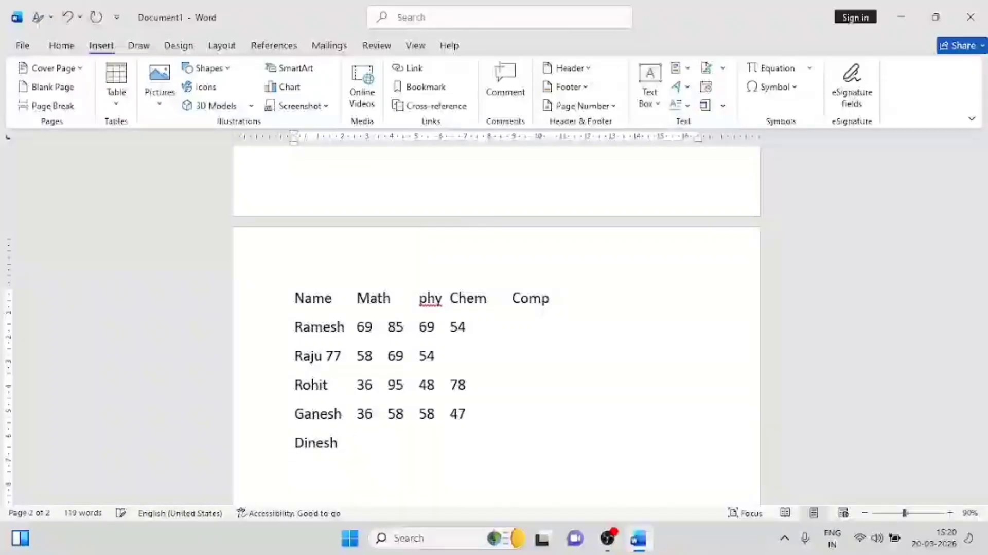
pyautogui.write('36')
pyautogui.press('Tab')
pyautogui.write('58')
pyautogui.press('Tab')
pyautogui.write('47\t')
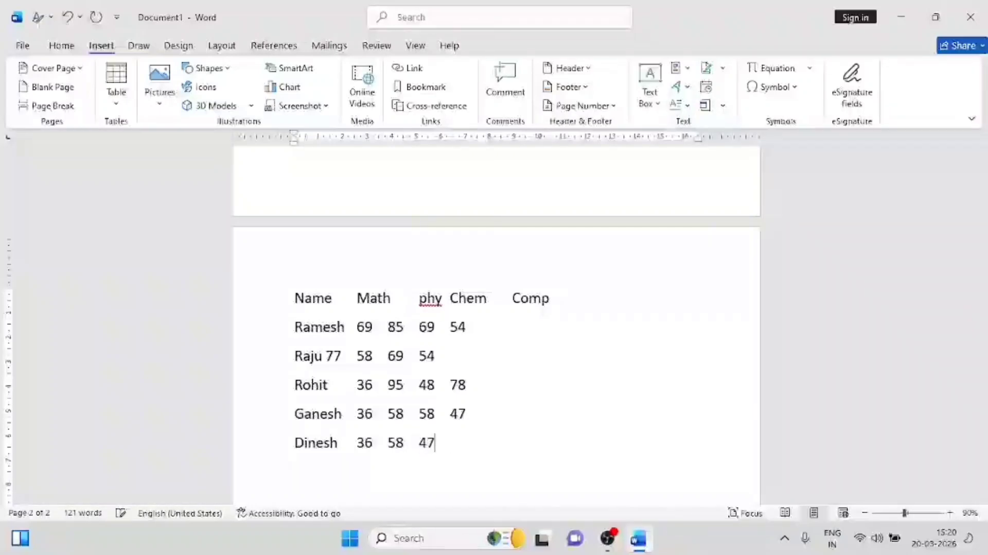
pyautogui.write('58')
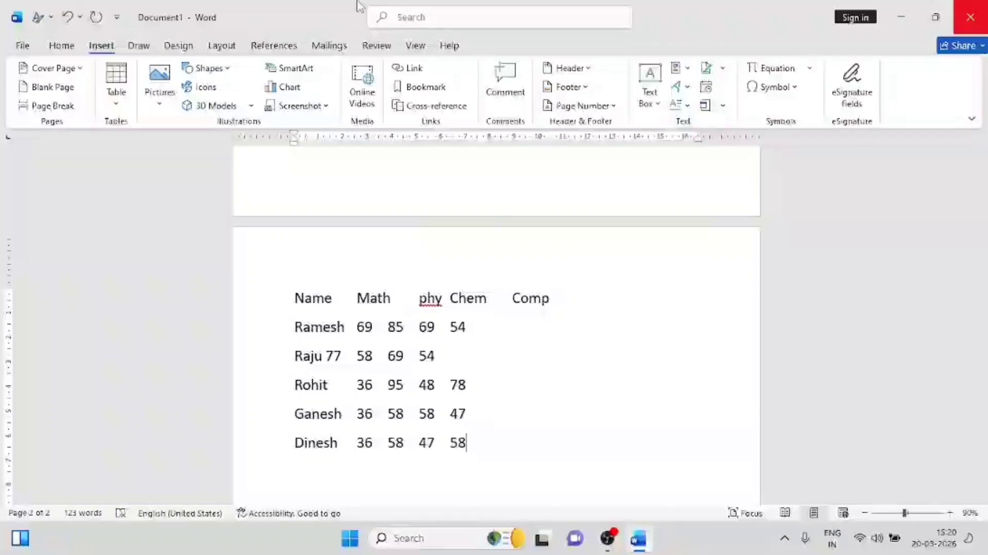
# Convert all the tab-separated lines, header included, to a table with 5 columns, auto fixed column width and text separated at tabs.
pyautogui.moveTo(474, 444); pyautogui.dragTo(245, 302)
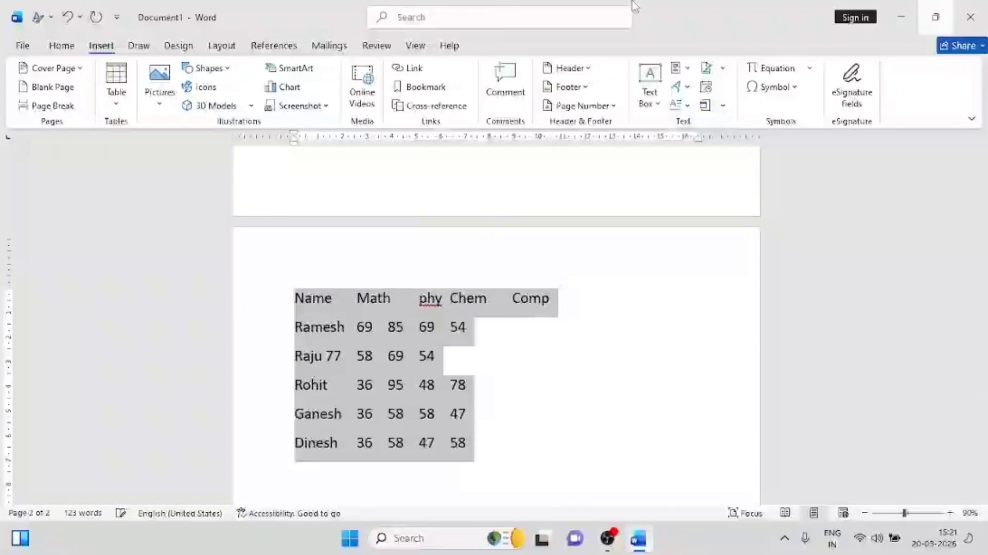
pyautogui.click(113, 103)
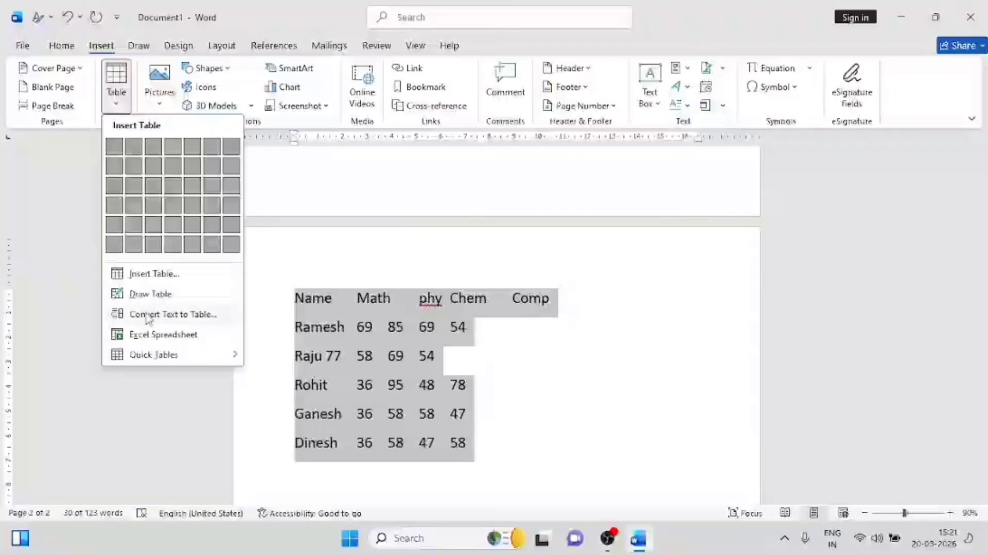
pyautogui.click(176, 316)
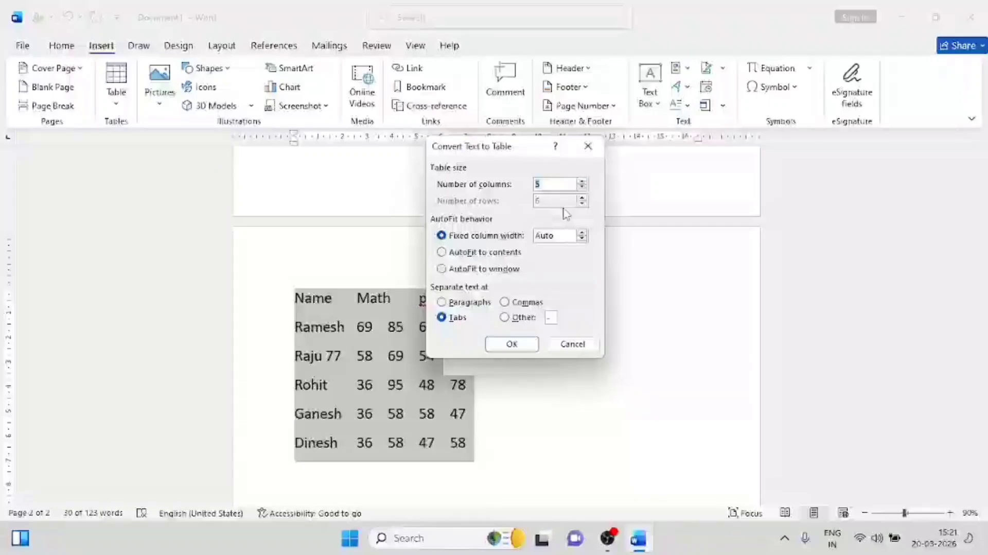
pyautogui.click(512, 343)
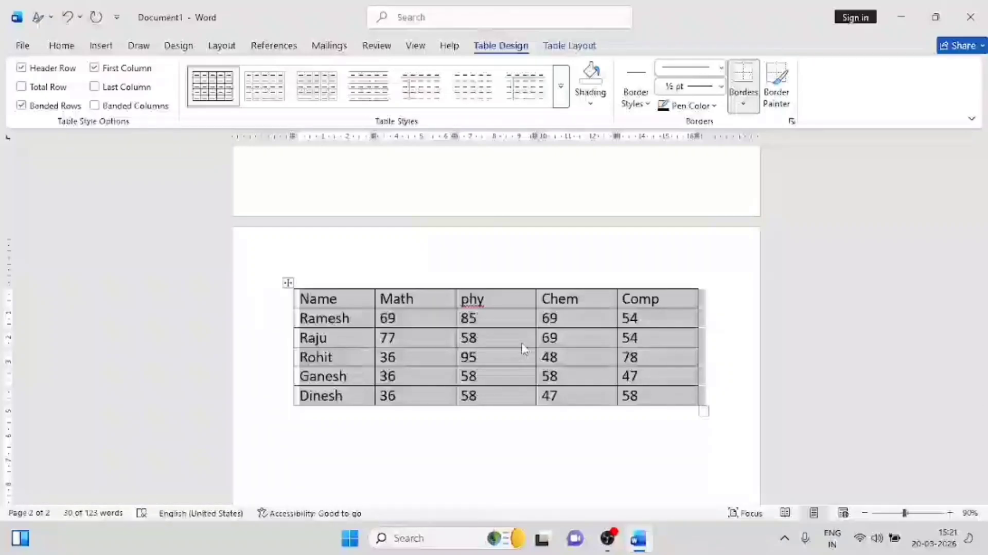
pyautogui.click(501, 343)
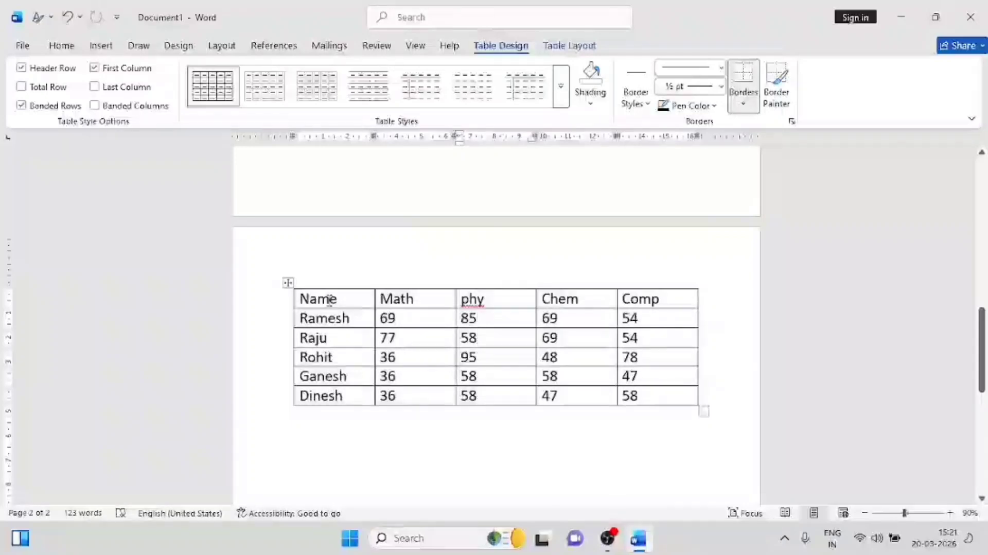
# Shade the header row of the converted table yellow.
pyautogui.moveTo(379, 299); pyautogui.dragTo(643, 300)
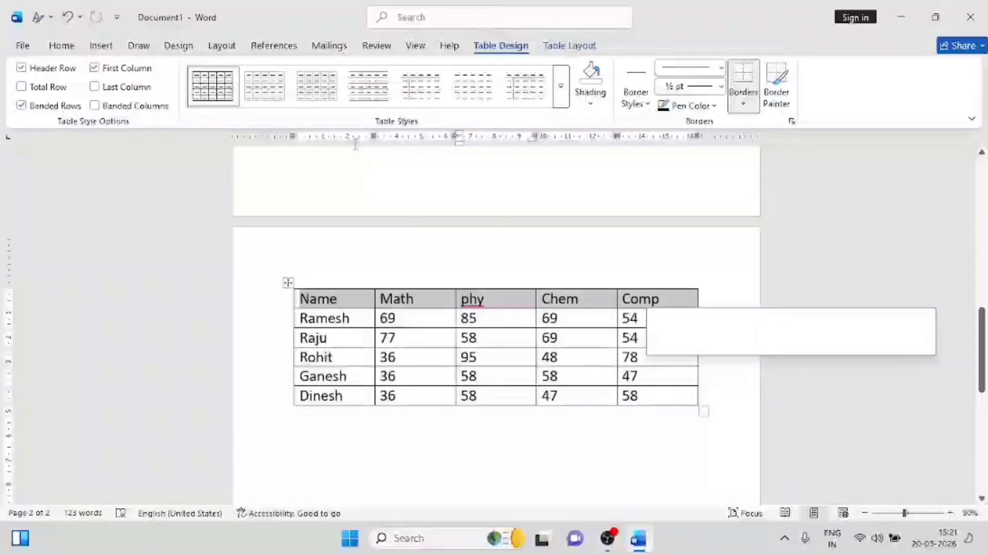
pyautogui.click(62, 45)
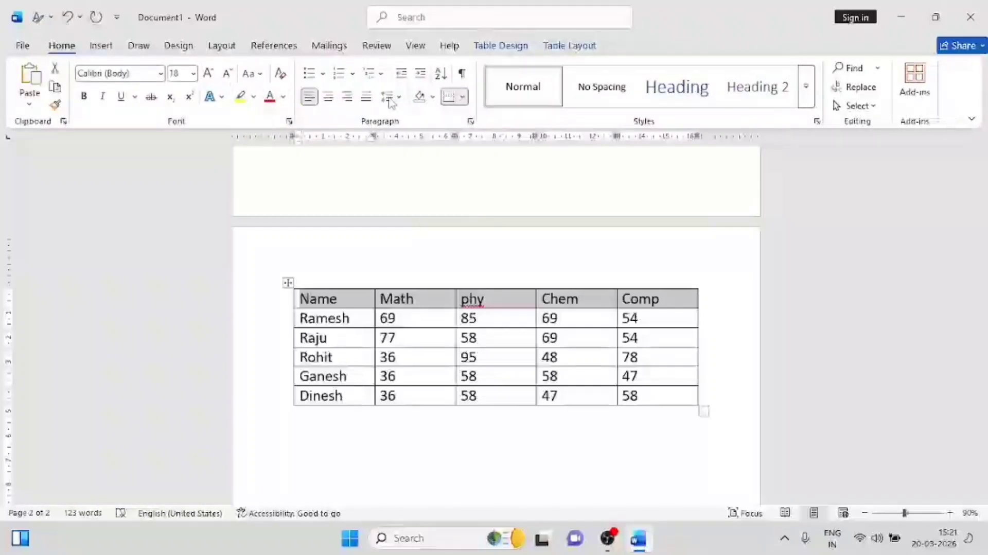
pyautogui.click(433, 96)
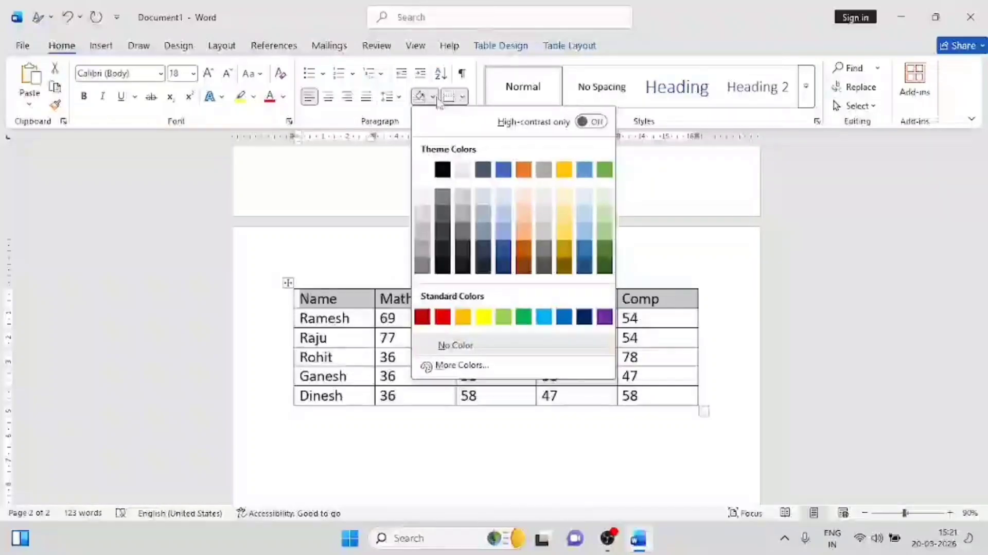
pyautogui.click(483, 317)
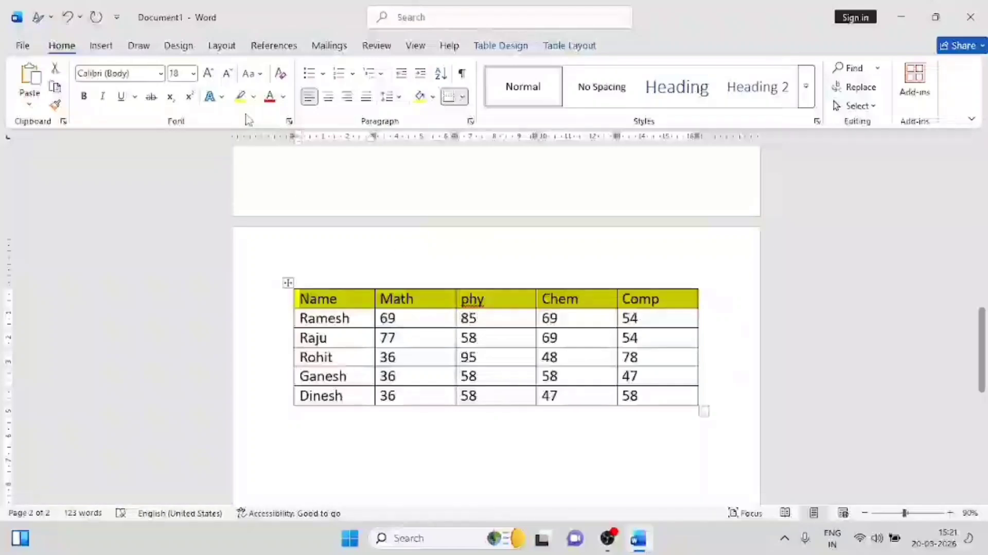
# Color the header row text red and enlarge it to 22 pt.
pyautogui.click(271, 100)
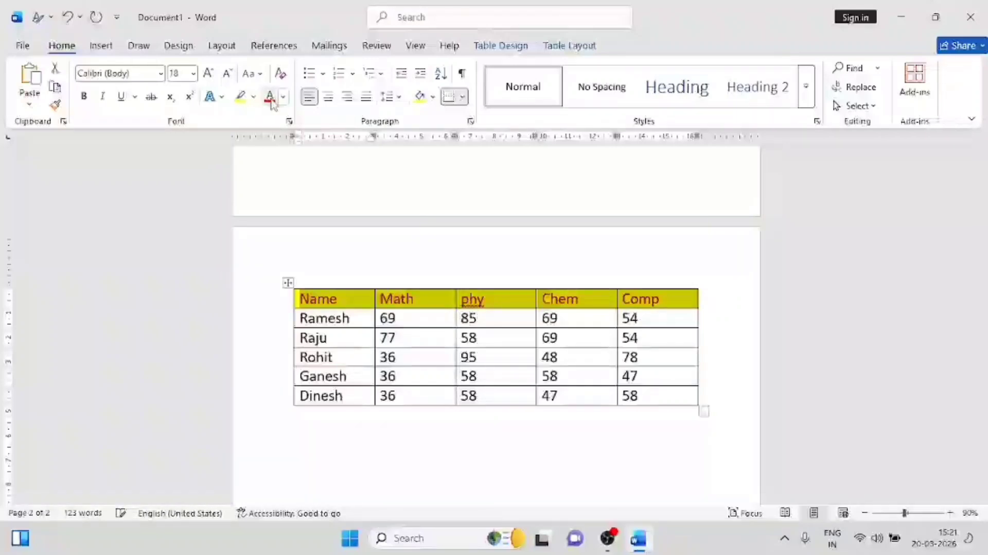
pyautogui.click(208, 72)
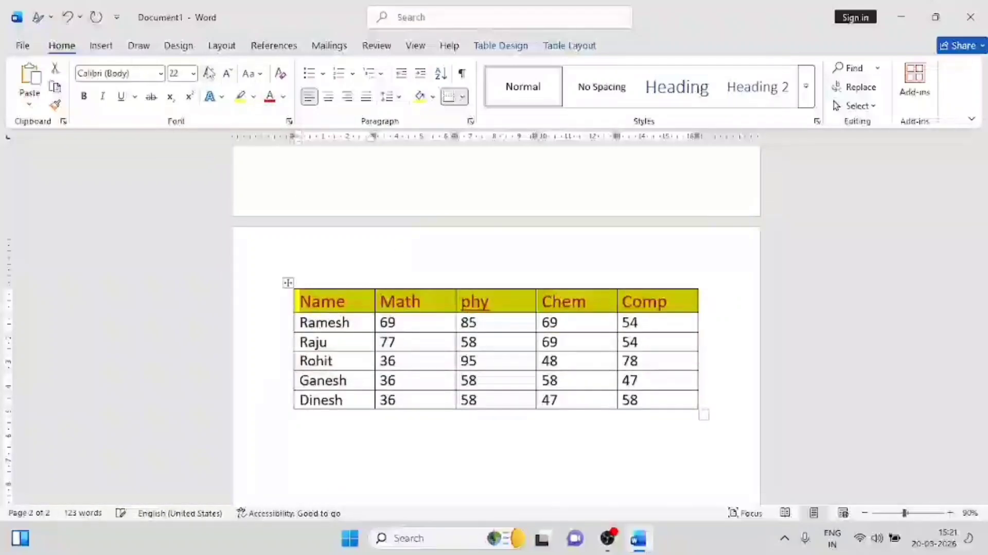
pyautogui.click(441, 368)
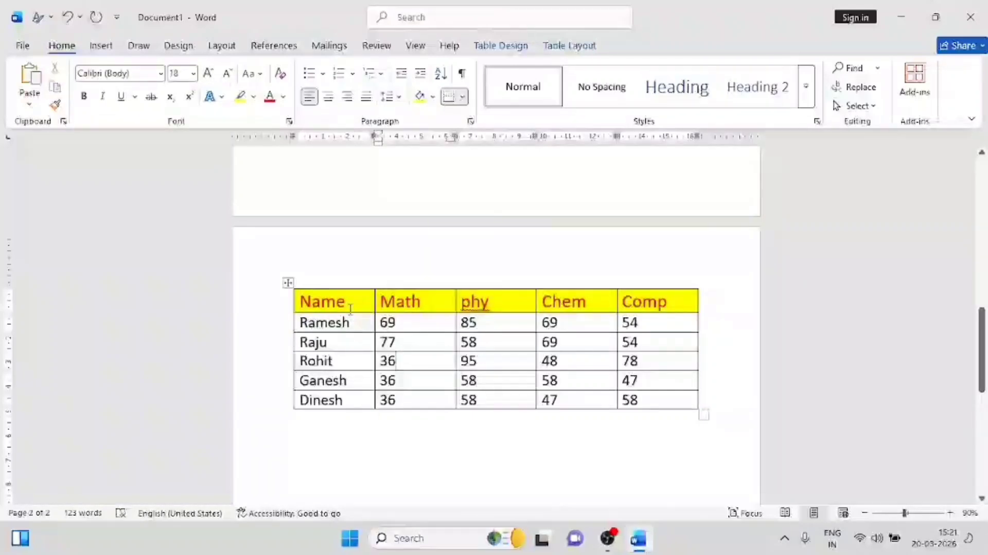
# Make the text of the yellow header row bold.
pyautogui.moveTo(342, 303); pyautogui.dragTo(669, 304)
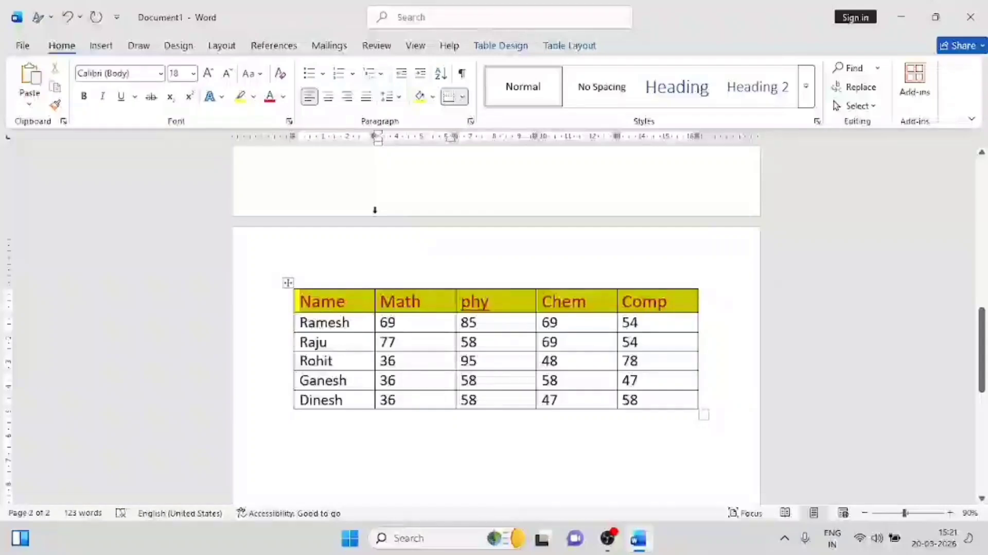
pyautogui.click(85, 96)
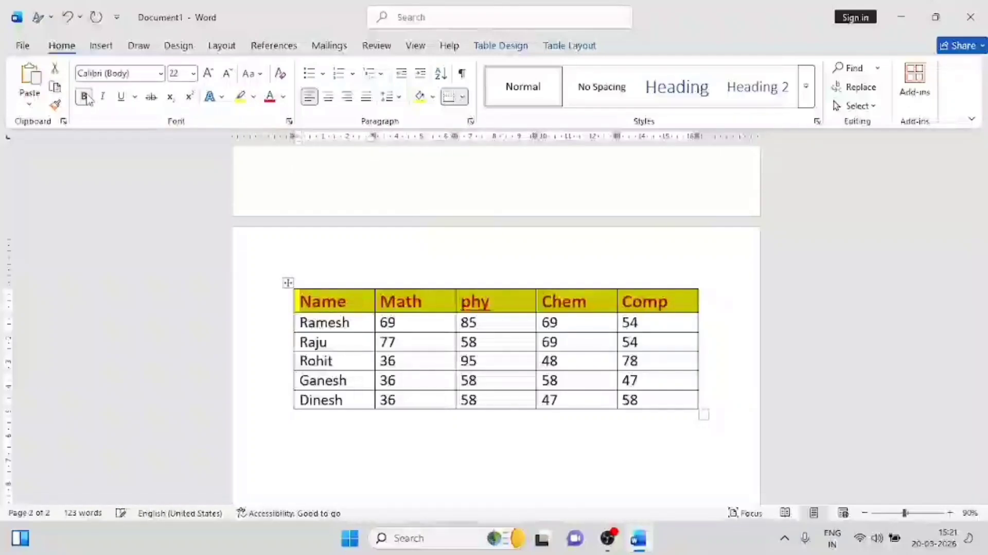
pyautogui.click(420, 312)
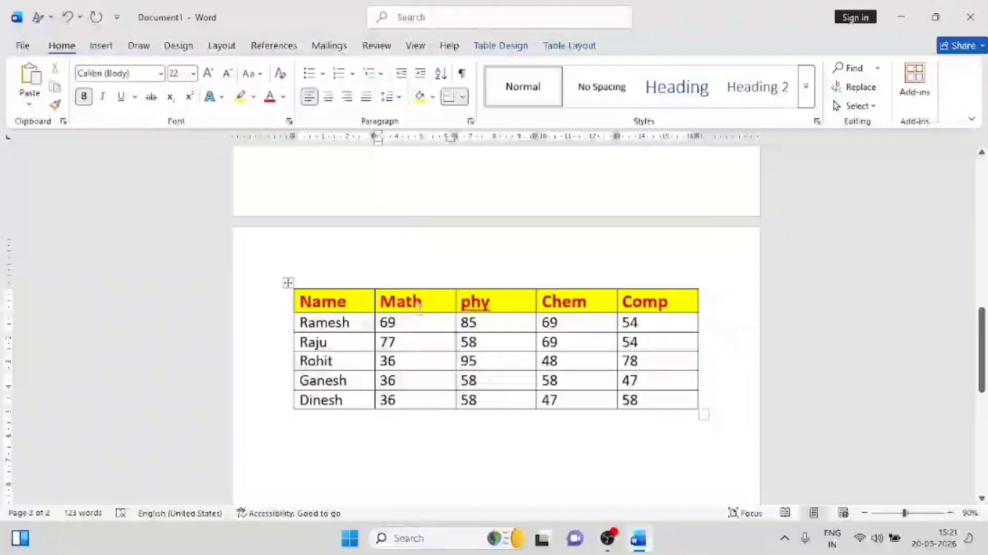
# Insert an Excel spreadsheet on the empty line below the converted table.
pyautogui.click(391, 452)
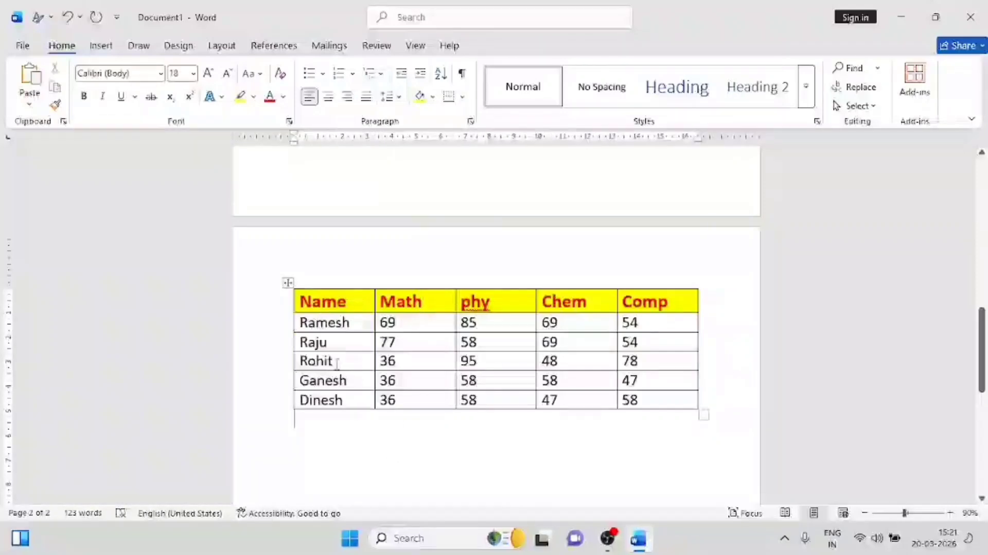
pyautogui.click(101, 46)
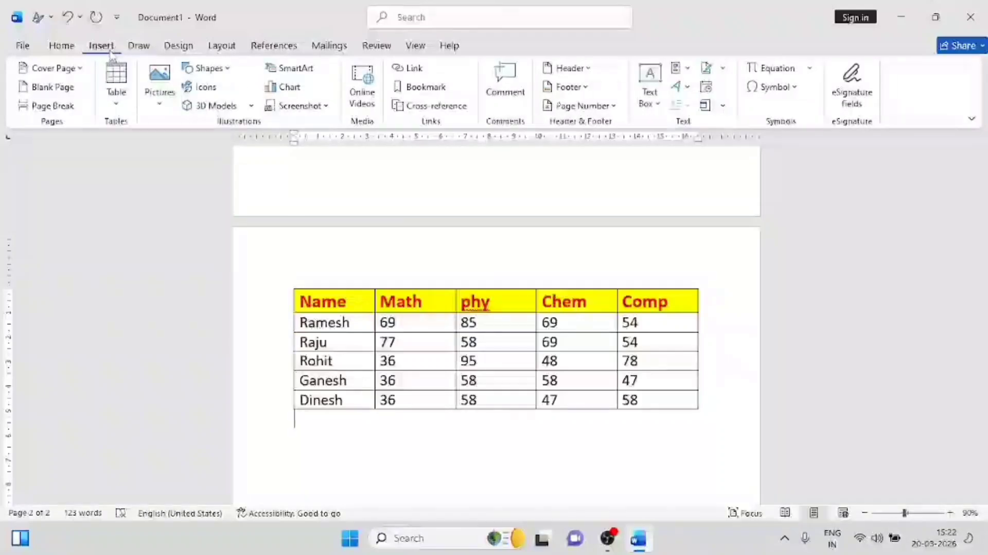
pyautogui.click(111, 105)
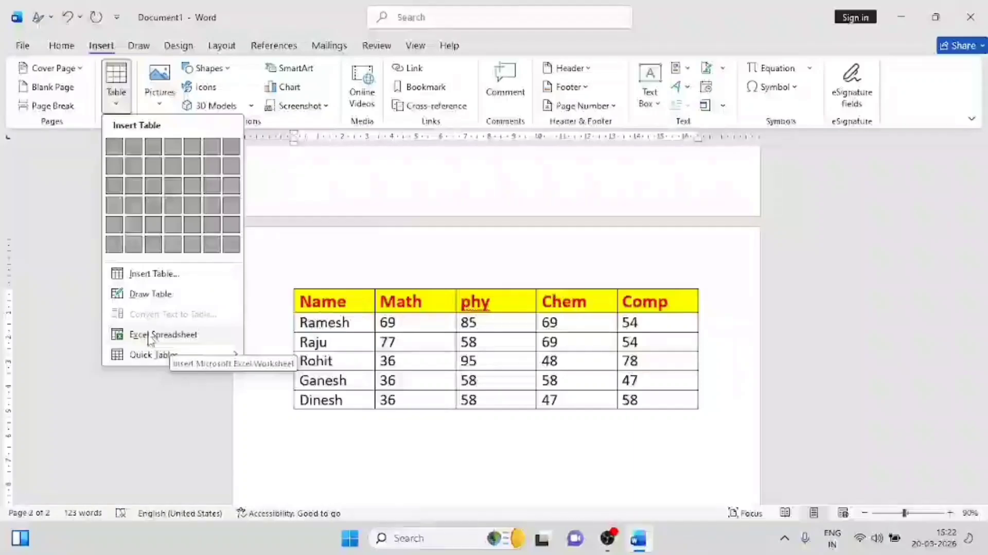
pyautogui.click(148, 336)
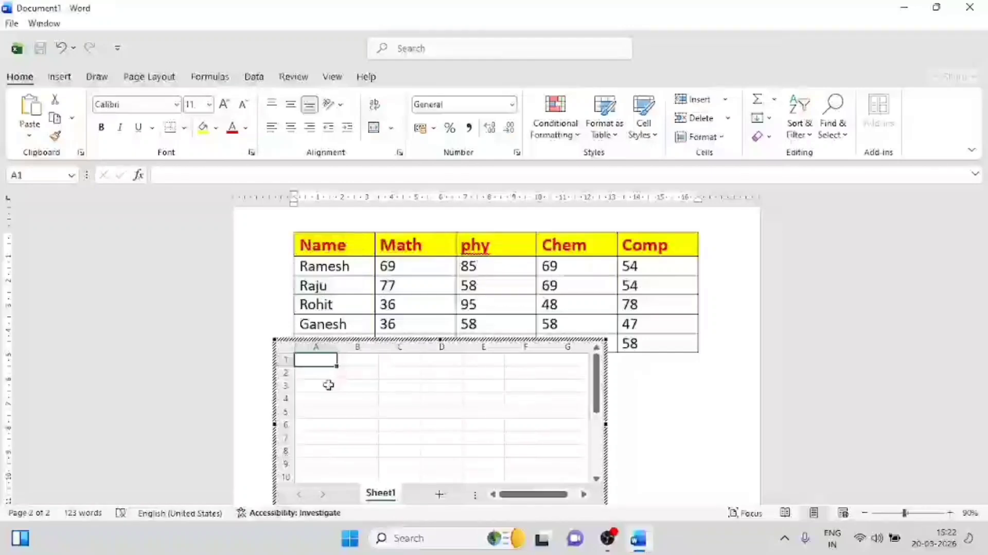
# Fill row 1 of the embedded sheet with the headers Name, Class, Math, Phy, Chem and Comp in cells A1 to F1.
pyautogui.write('Nme')
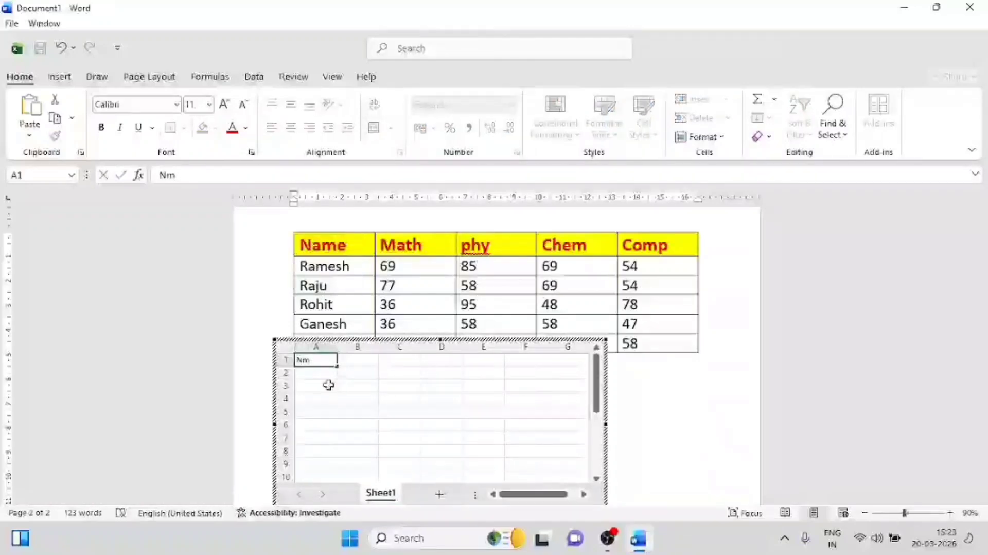
pyautogui.press('Tab')
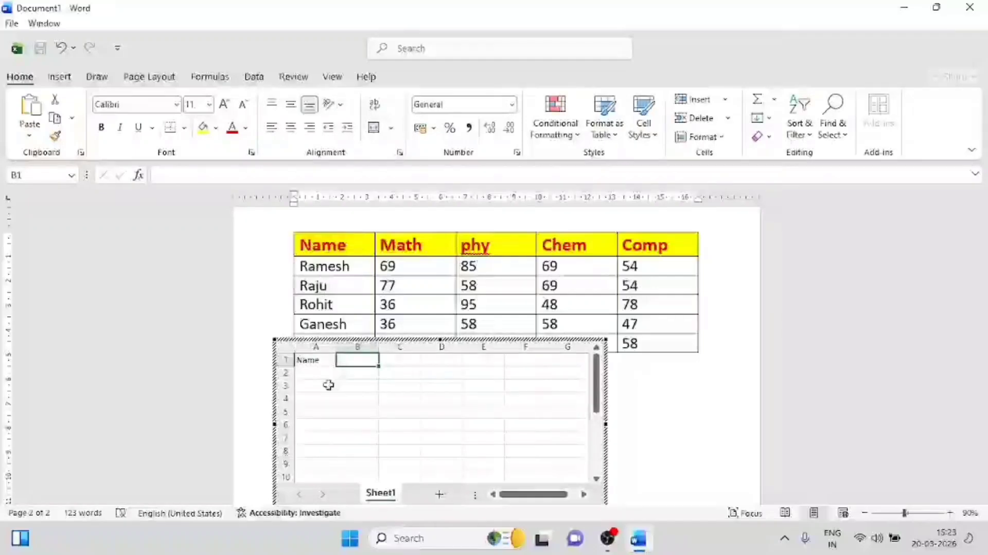
pyautogui.write('Class')
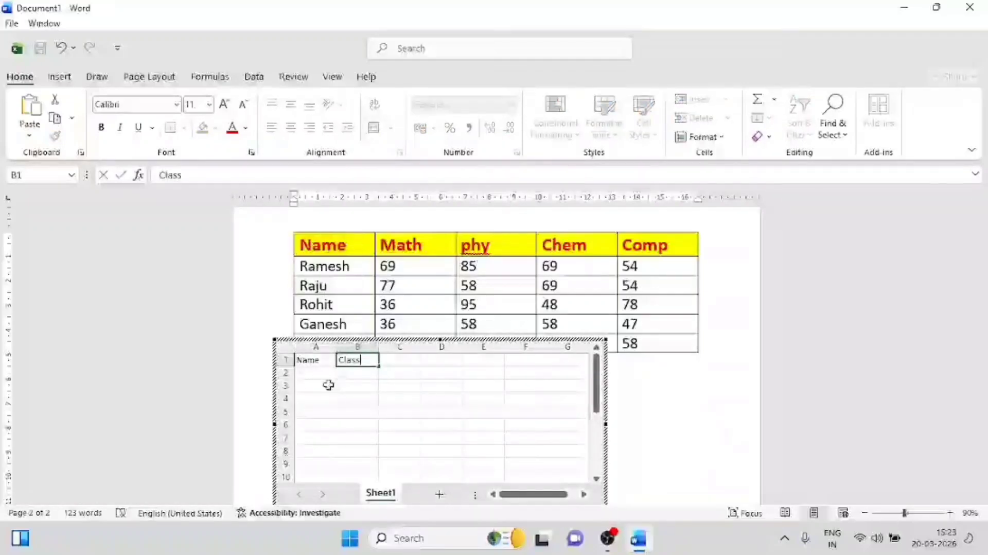
pyautogui.press('Tab')
pyautogui.write('Ma')
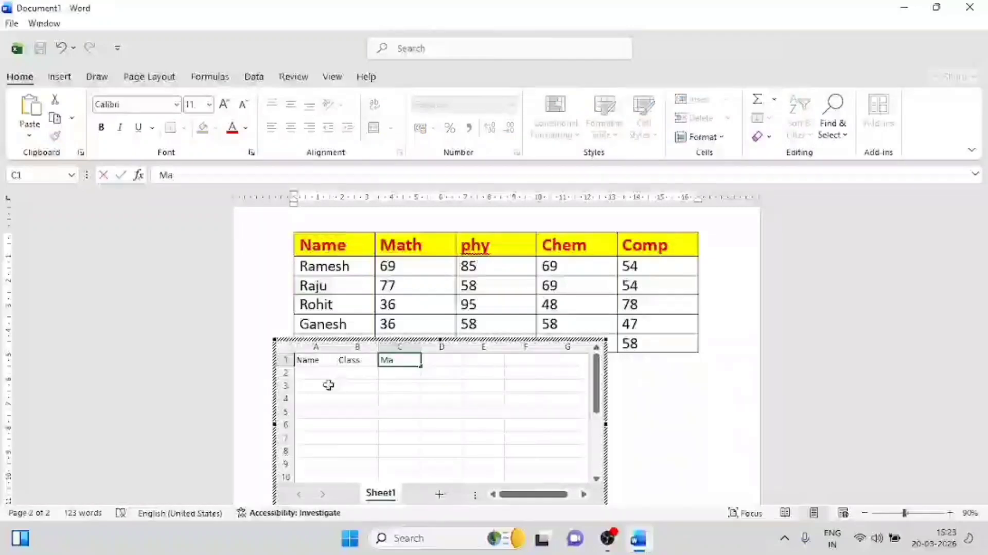
pyautogui.press('Tab')
pyautogui.write('Ph')
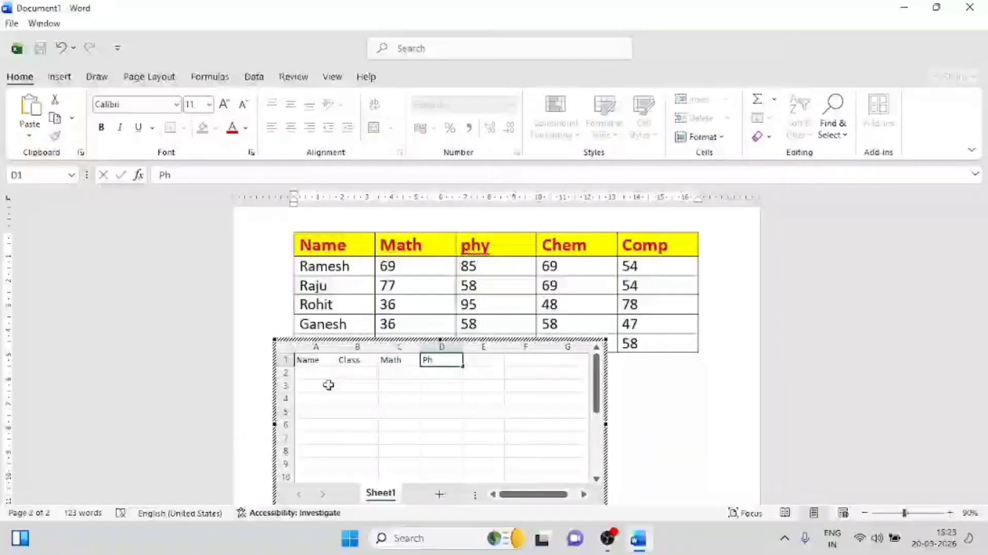
pyautogui.press('Tab')
pyautogui.write('Ch')
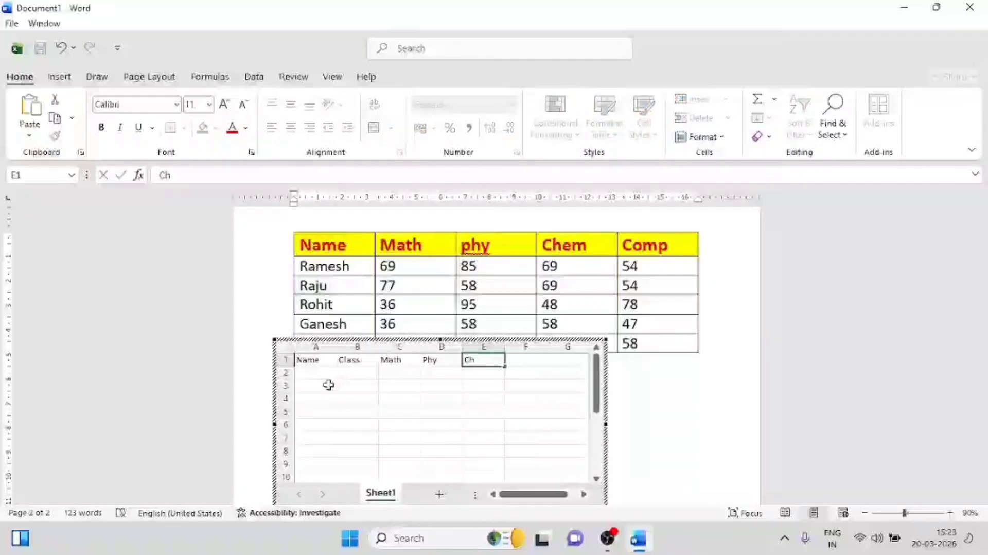
pyautogui.press('Tab')
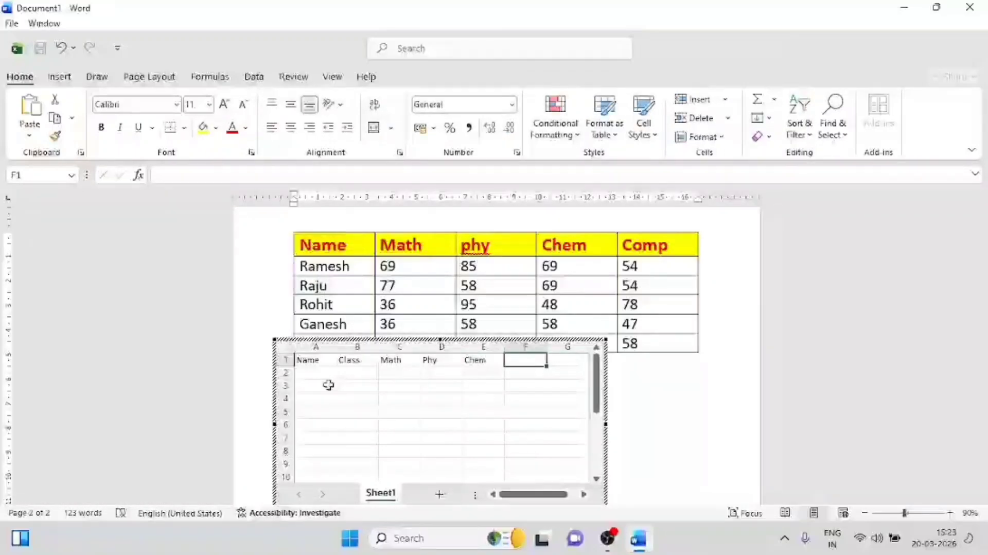
pyautogui.write('C')
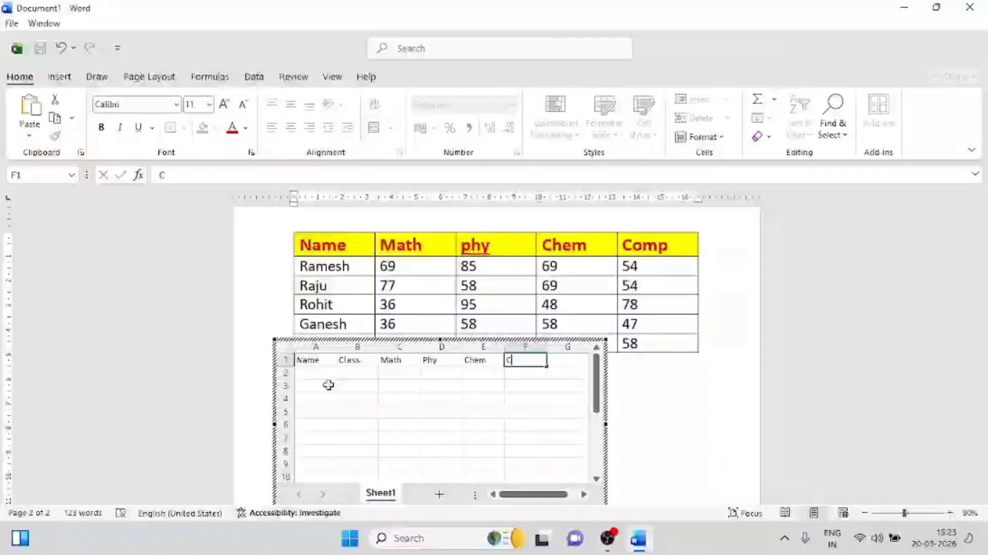
pyautogui.write('omp')
pyautogui.press('Return')
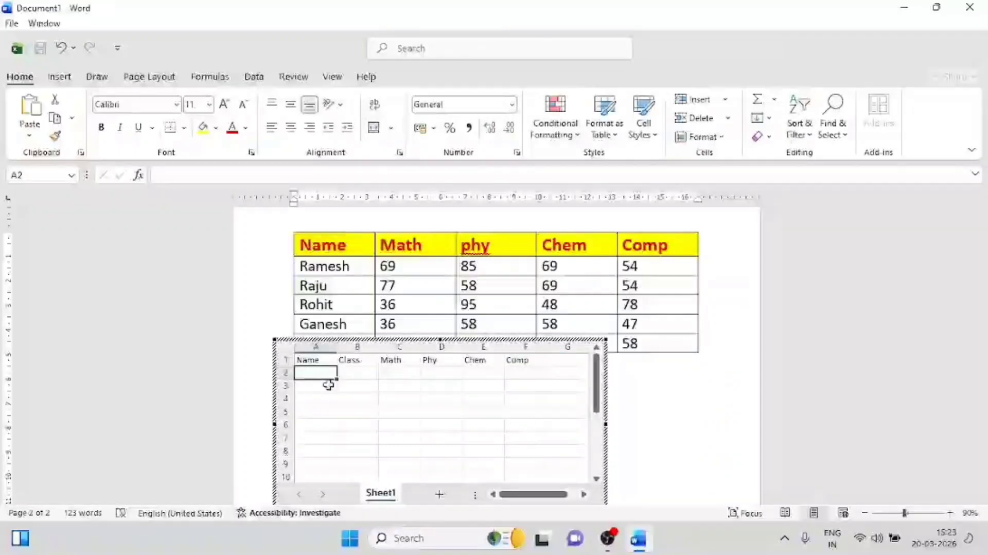
# Fill row 2 of the embedded sheet with the first student's name, class 10 and the marks 69, 58, 48 and 58.
pyautogui.write('Ramesh')
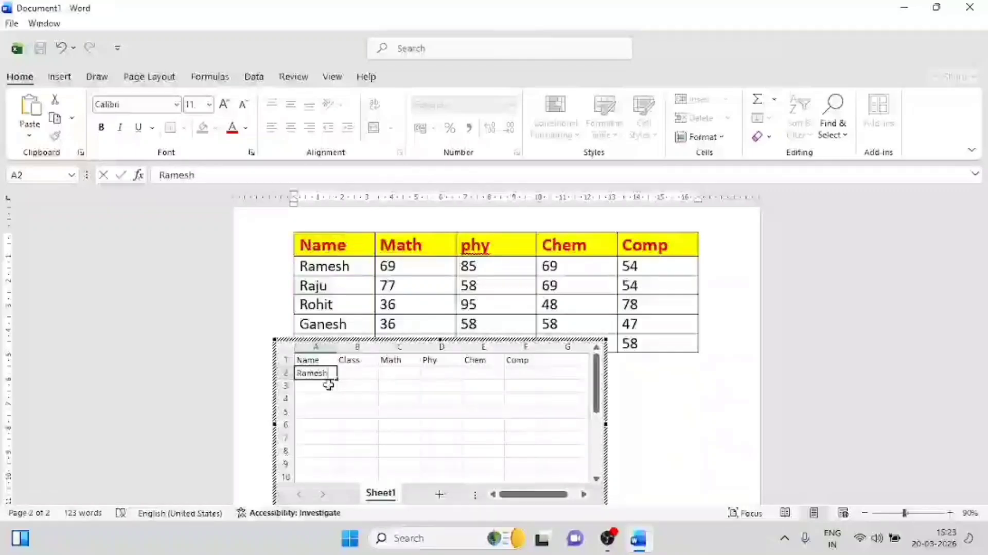
pyautogui.press('Tab')
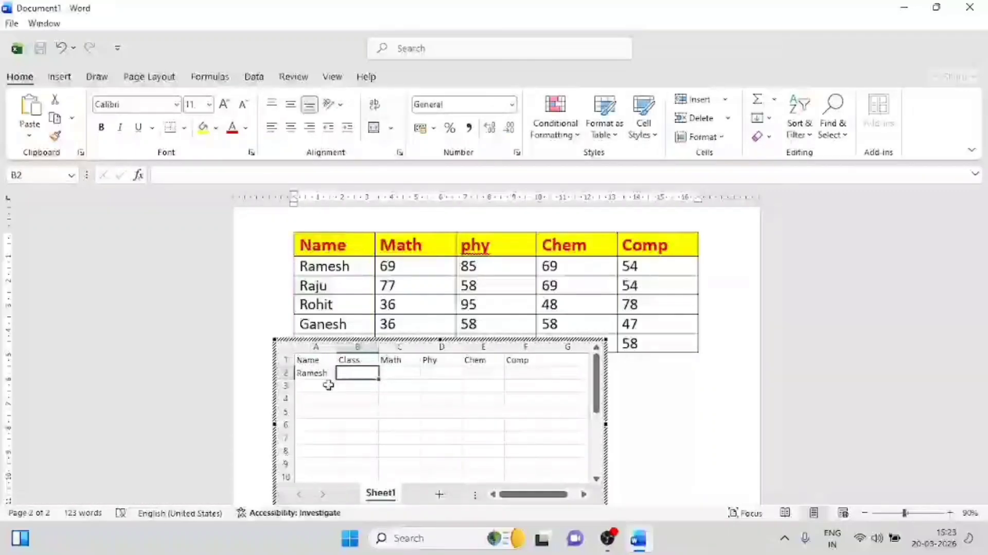
pyautogui.write('10')
pyautogui.press('Tab')
pyautogui.write('69')
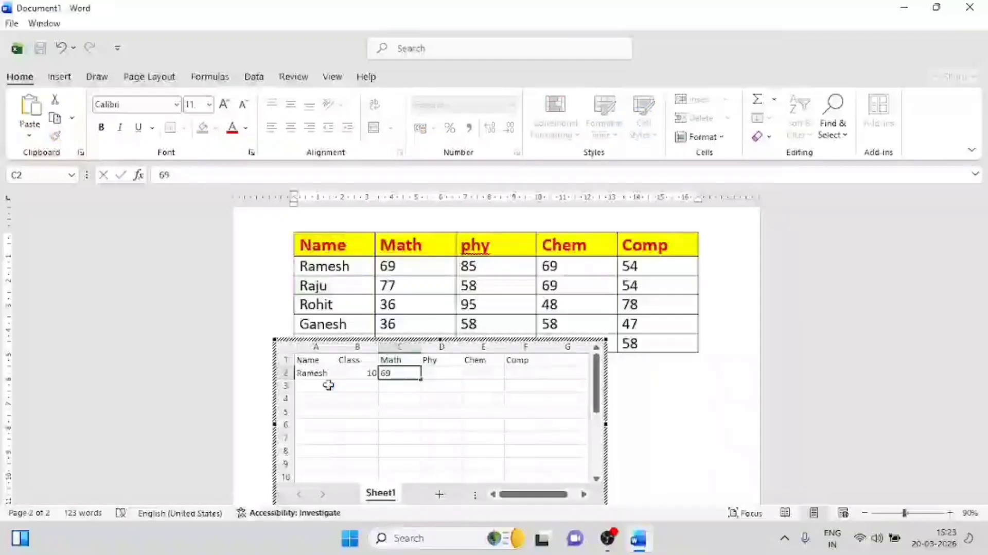
pyautogui.press('Tab')
pyautogui.write('58')
pyautogui.press('Tab')
pyautogui.write('48')
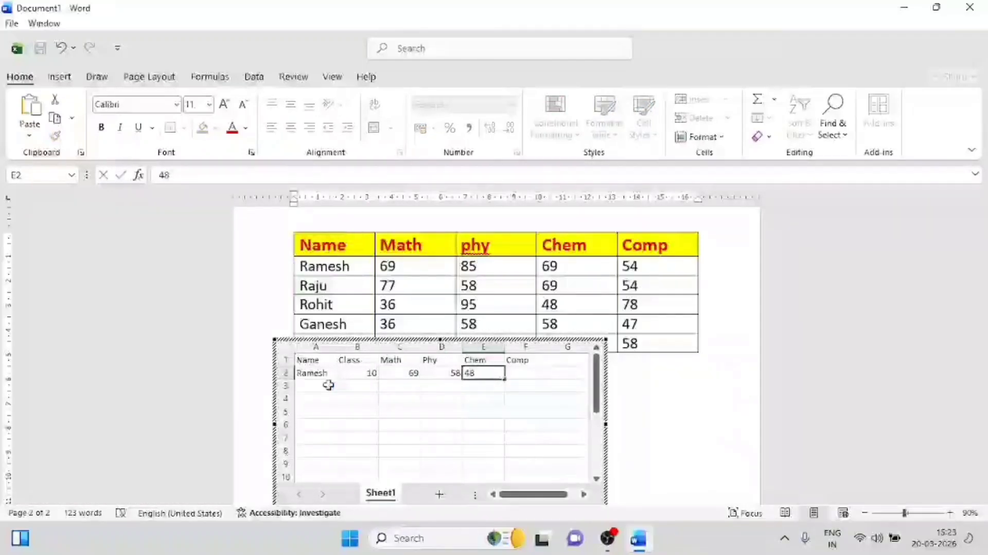
pyautogui.press('Tab')
pyautogui.write('58')
pyautogui.press('Return')
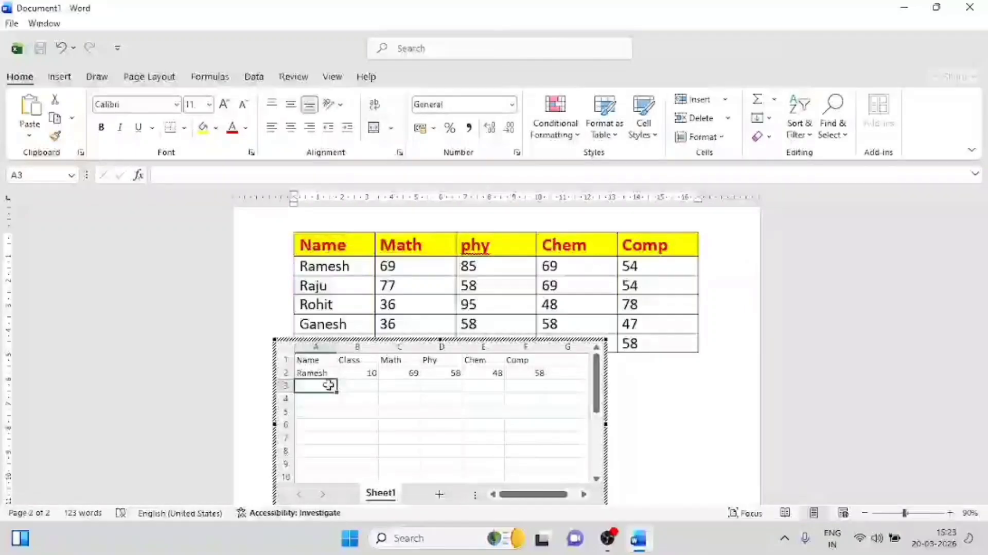
# Fill row 3 of the embedded sheet with the second student's name, class 10 and the marks 75, 84, 69 and 58.
pyautogui.write('Ganesh')
pyautogui.press('Tab')
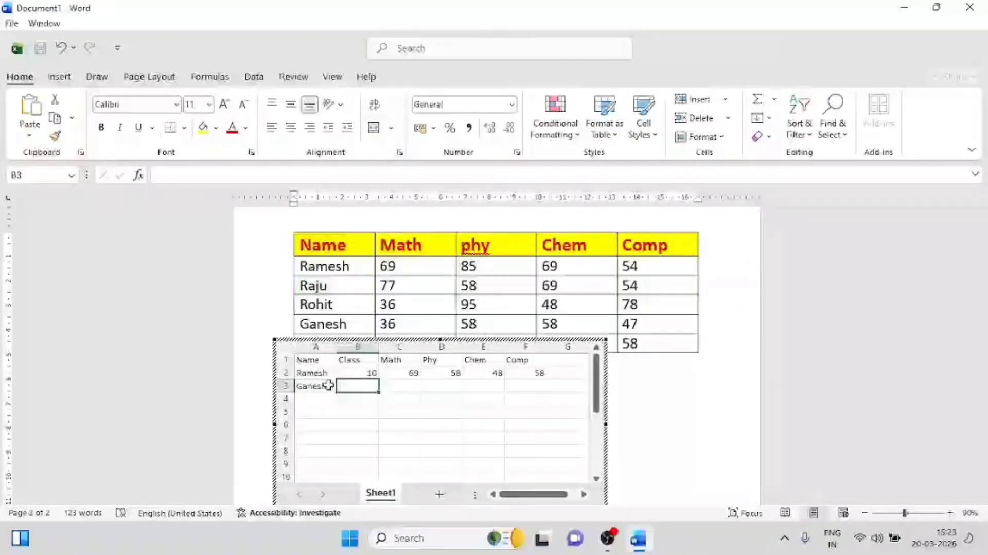
pyautogui.write('10')
pyautogui.press('Tab')
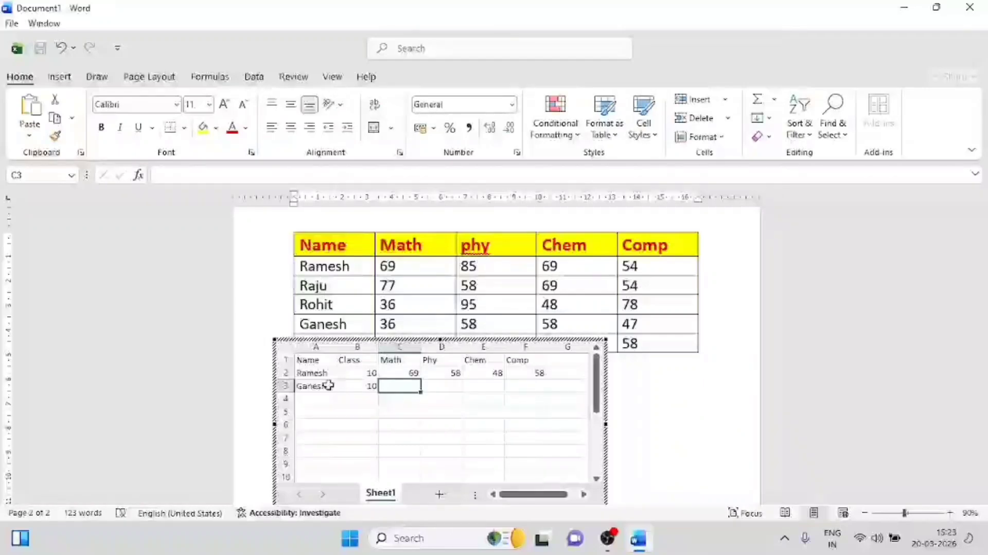
pyautogui.write('75')
pyautogui.press('Tab')
pyautogui.write('84')
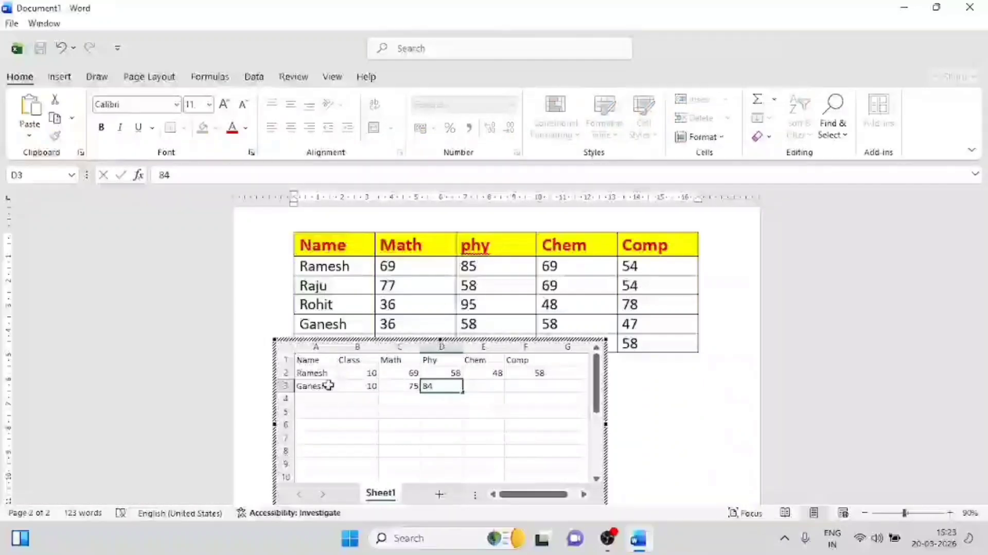
pyautogui.press('Tab')
pyautogui.write('69')
pyautogui.press('Tab')
pyautogui.write('58')
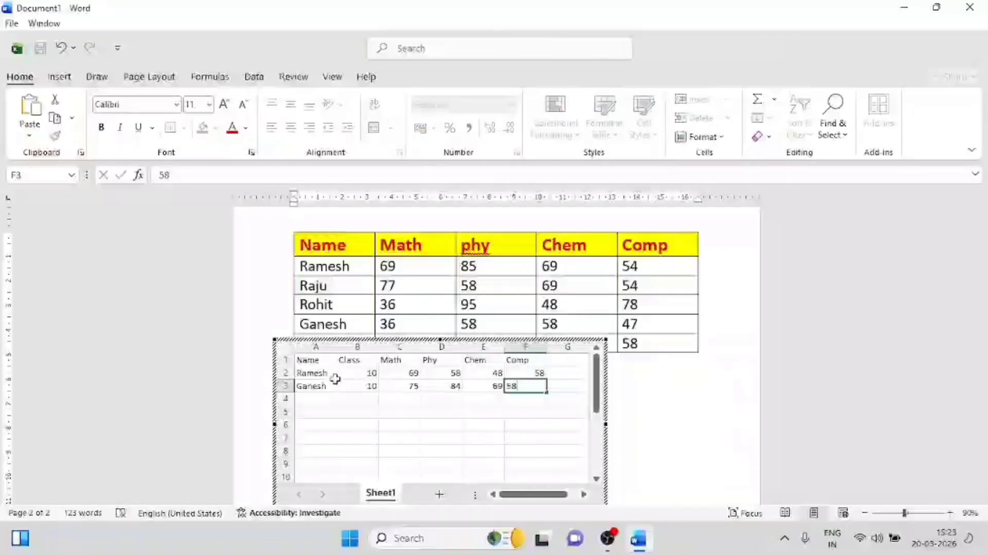
pyautogui.press('Return')
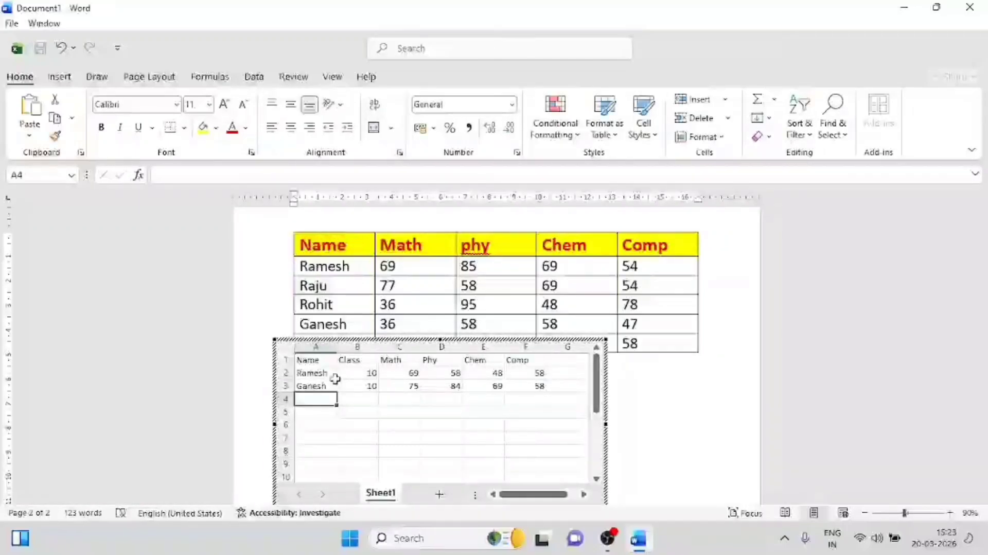
# Fill row 4 with the third student's name, class 10 and marks 85, 65, 48 and 58, and return to the document.
pyautogui.write('Suresh')
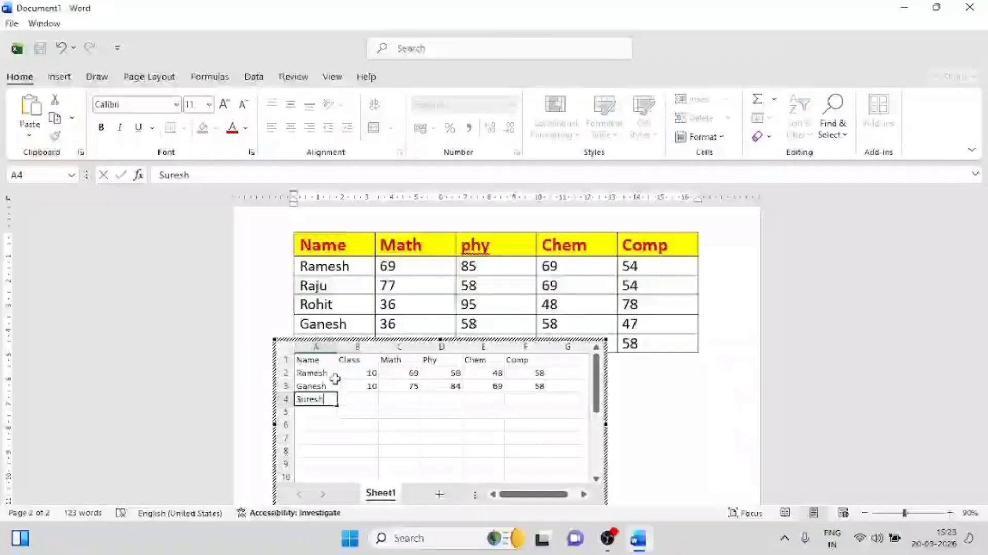
pyautogui.press('Tab')
pyautogui.write('10')
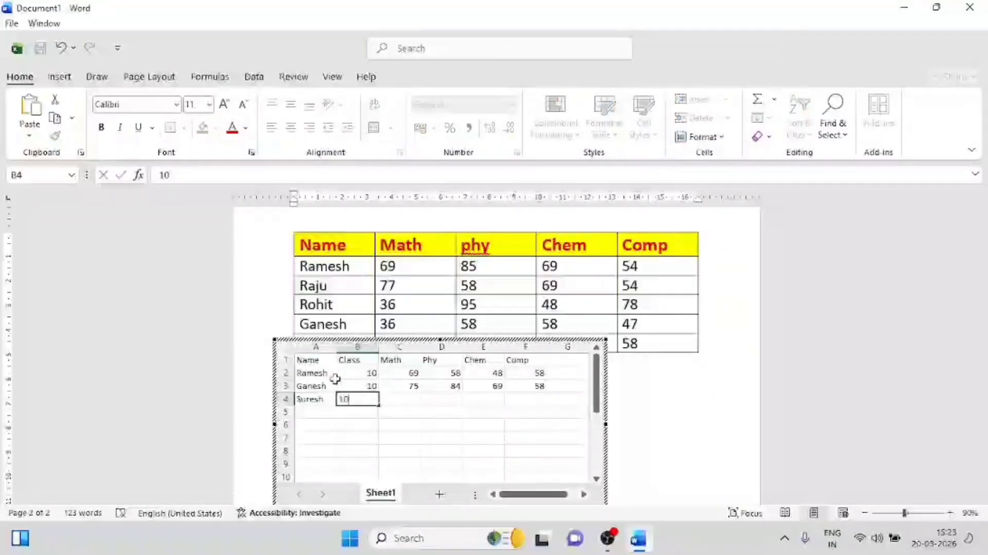
pyautogui.press('Tab')
pyautogui.write('85')
pyautogui.press('Tab')
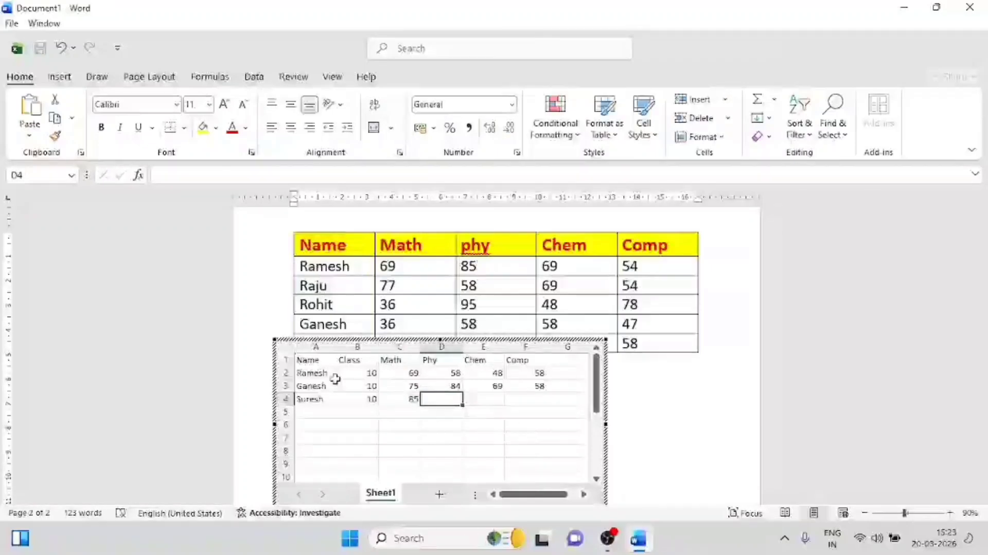
pyautogui.write('65')
pyautogui.press('Tab')
pyautogui.write('48')
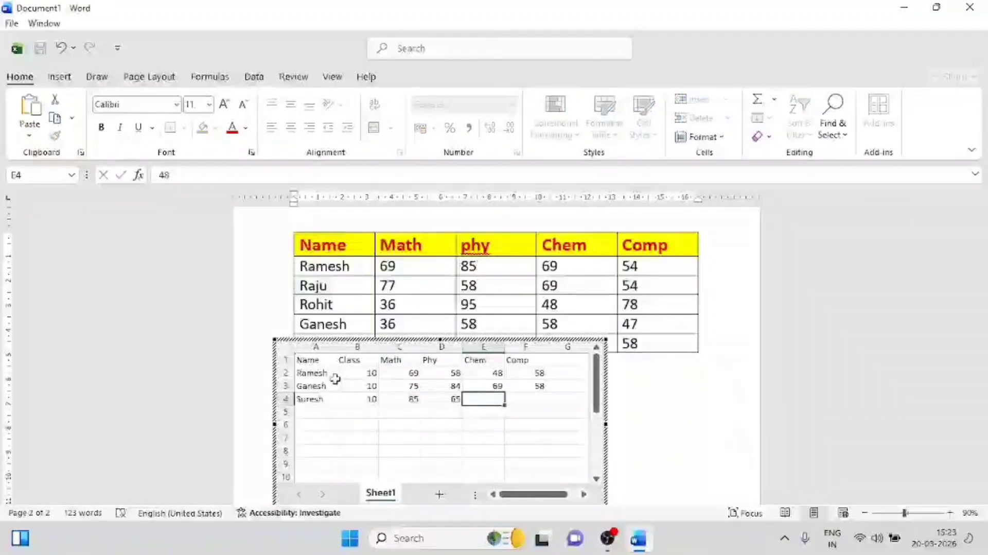
pyautogui.press('Tab')
pyautogui.write('58')
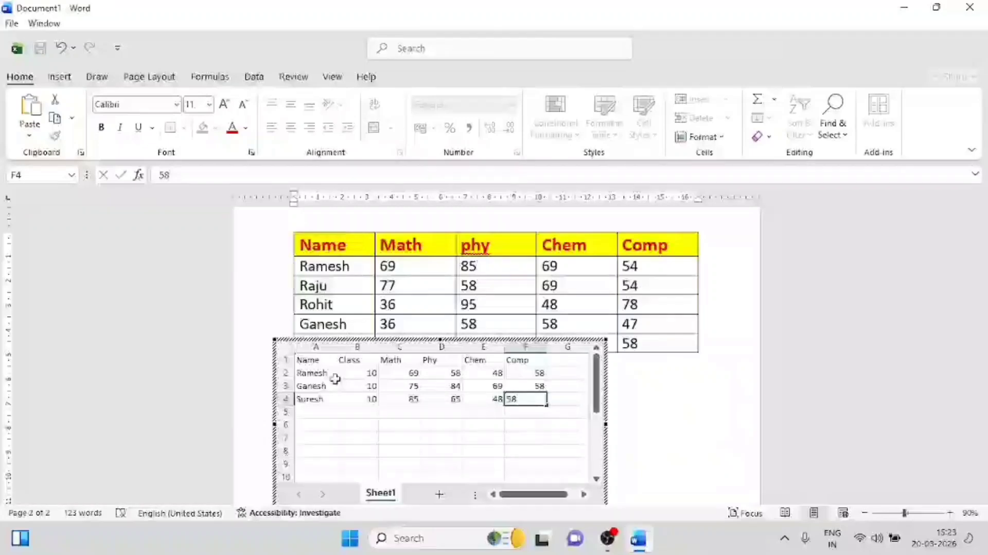
pyautogui.click(639, 400)
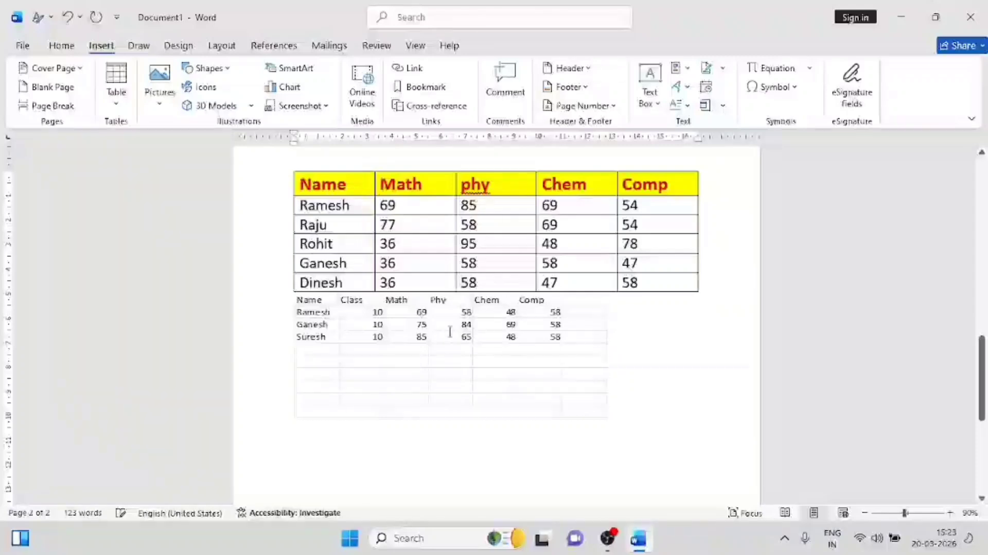
# Select the embedded Excel worksheet object below the table with the yellow header row.
pyautogui.click(443, 335)
pyautogui.moveTo(424, 337); pyautogui.dragTo(375, 324)
pyautogui.click(444, 325)
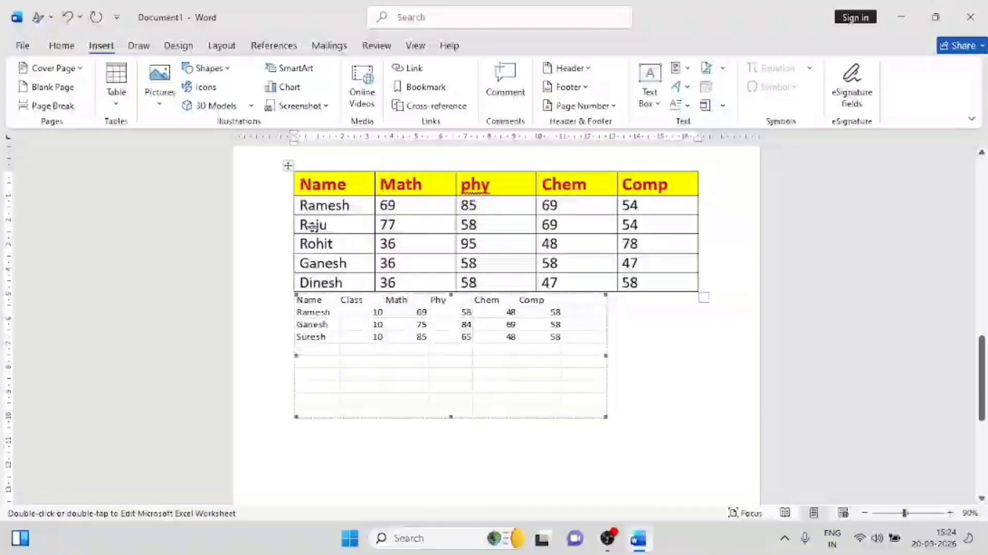
# Examine the table insertion options and the built-in Quick Tables gallery with its calendar templates.
pyautogui.click(113, 101)
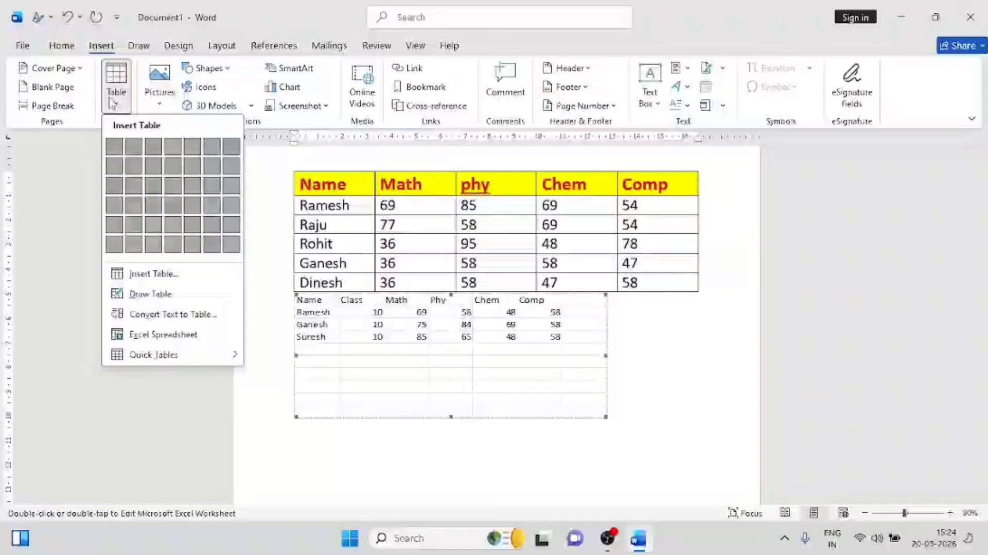
pyautogui.moveTo(173, 360)
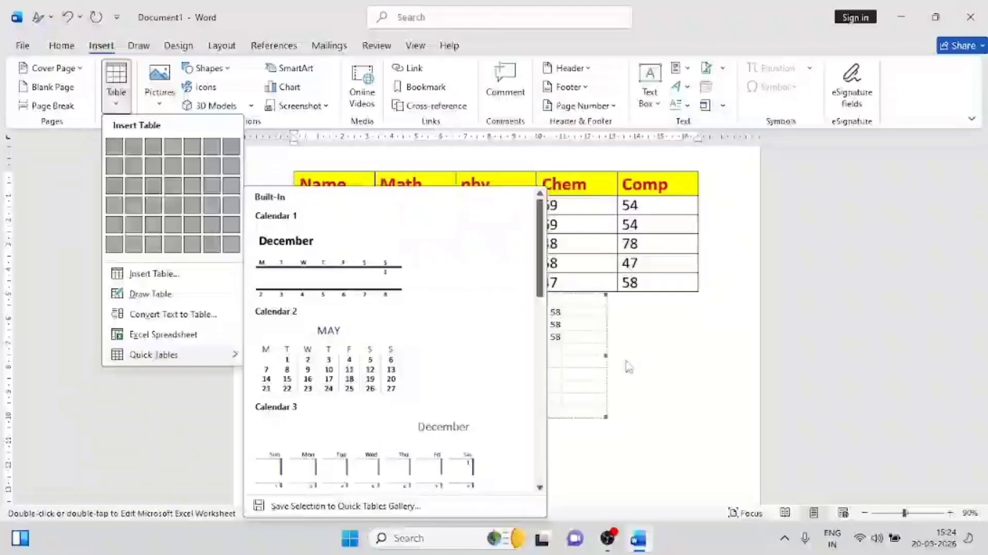
pyautogui.click(600, 351)
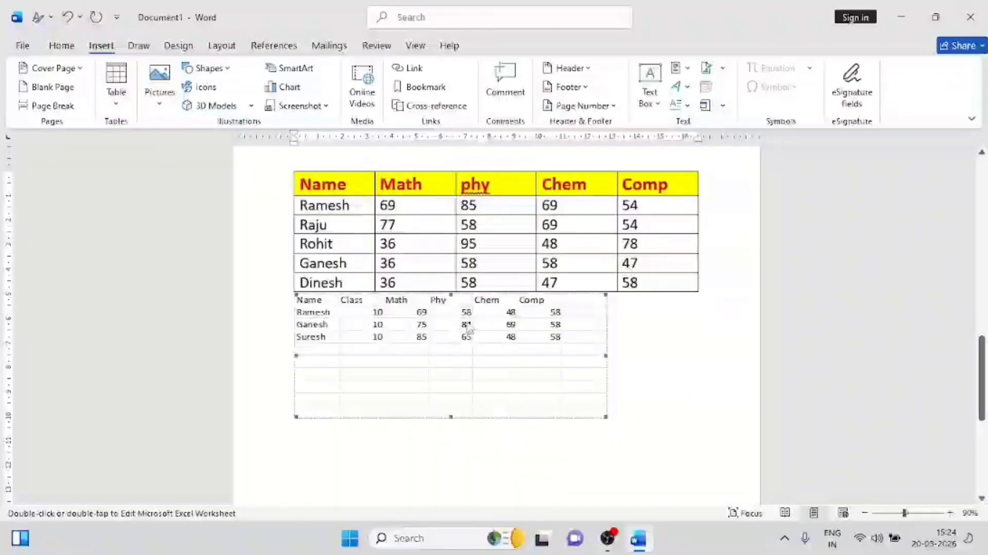
pyautogui.click(123, 103)
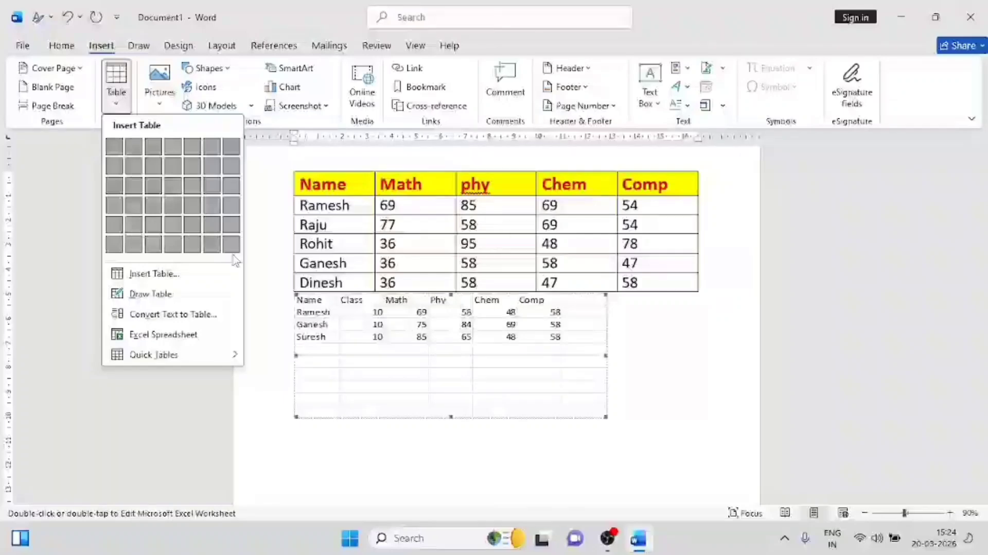